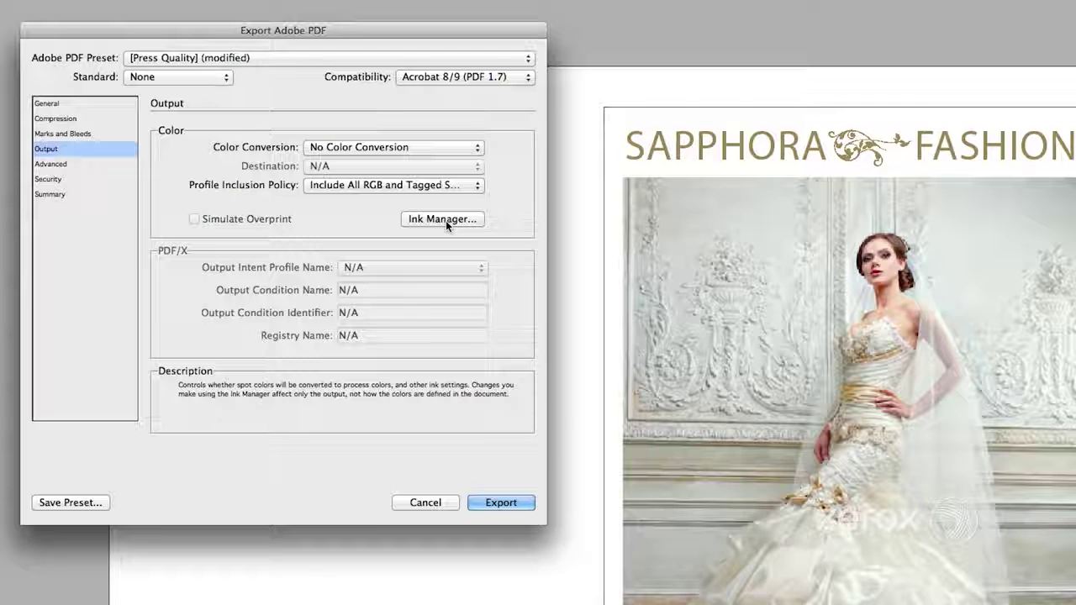
Step: Open the PDF export's Ink Manager to review the process inks and the Gold spot ink
left_click(444, 219)
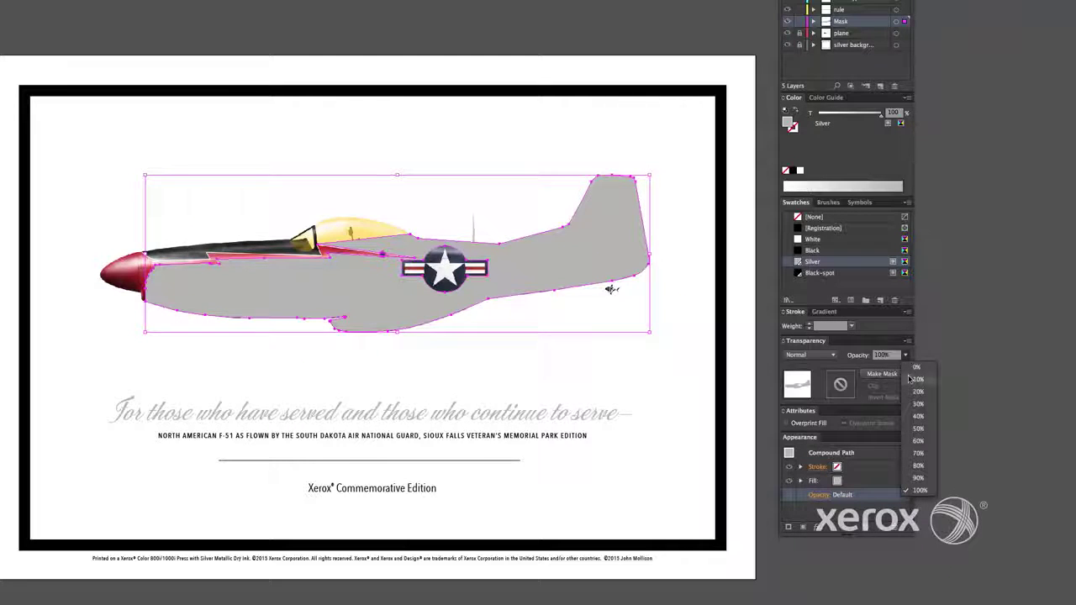
Step: Set the plane's mask to 50% opacity and clip the ring image to the circle
left_click(911, 429)
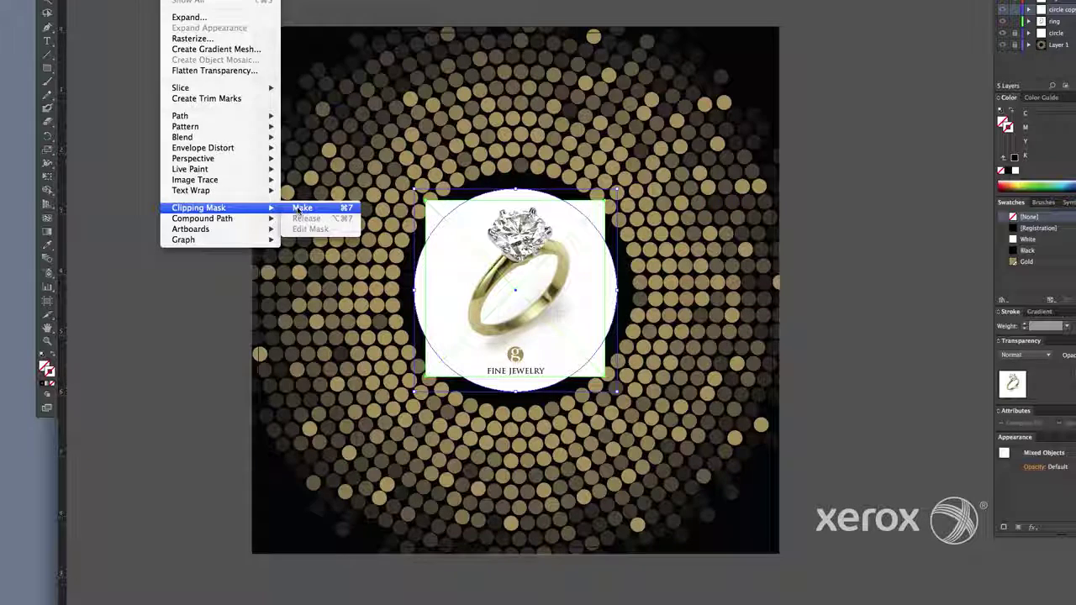
left_click(300, 208)
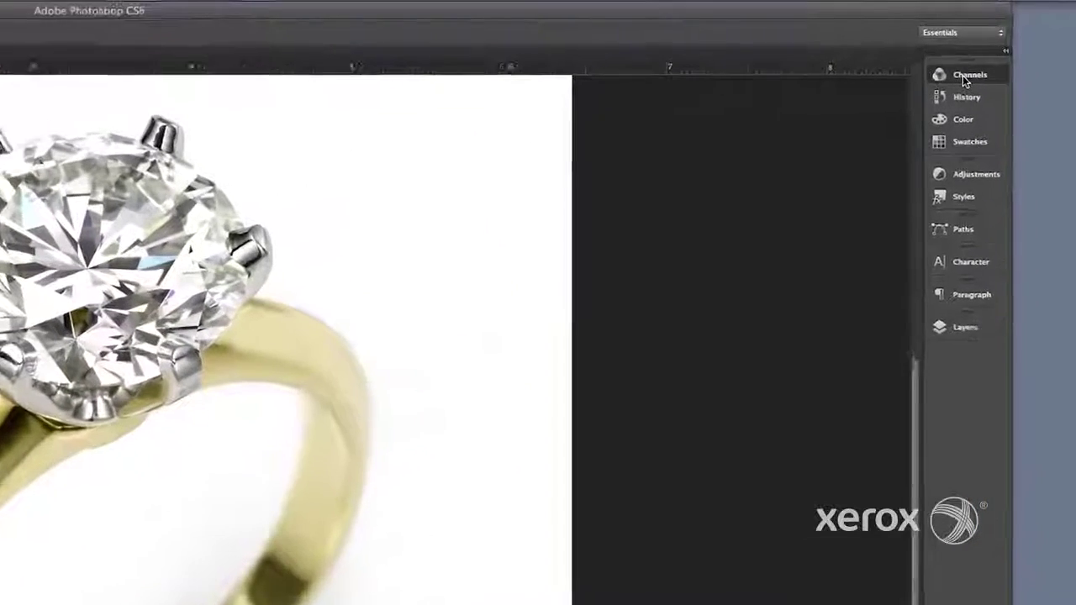
Step: Start a new spot channel from the Channels panel menu and name it Gold
left_click(949, 52)
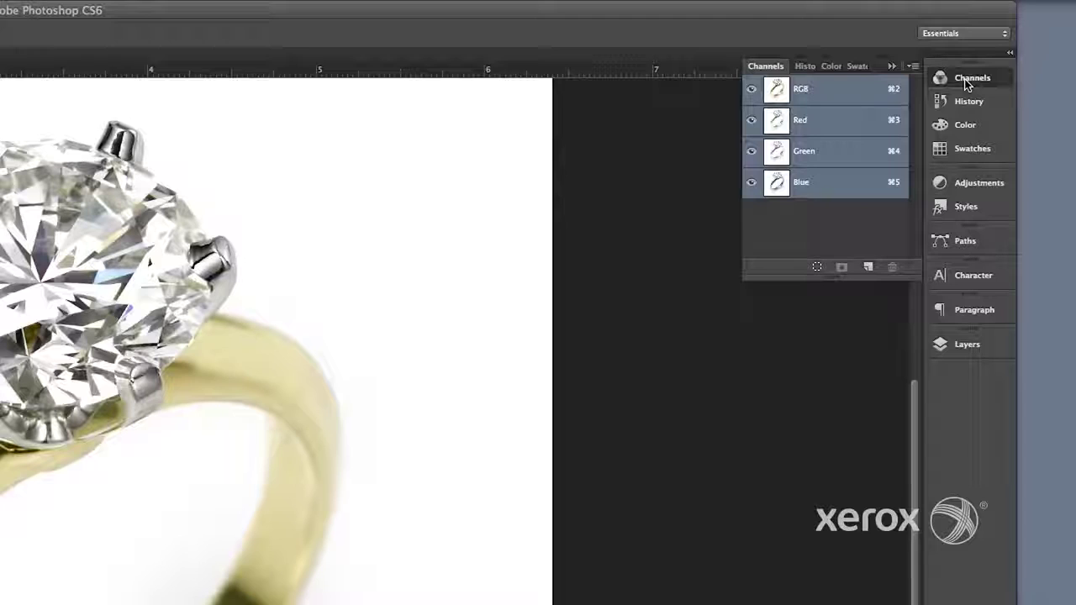
left_click(912, 66)
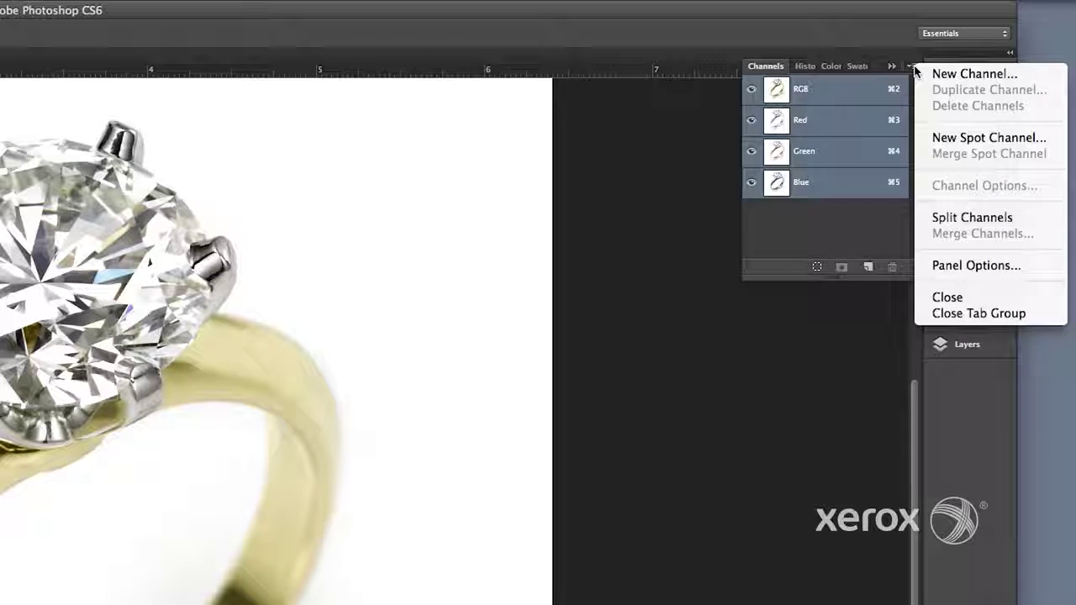
left_click(926, 138)
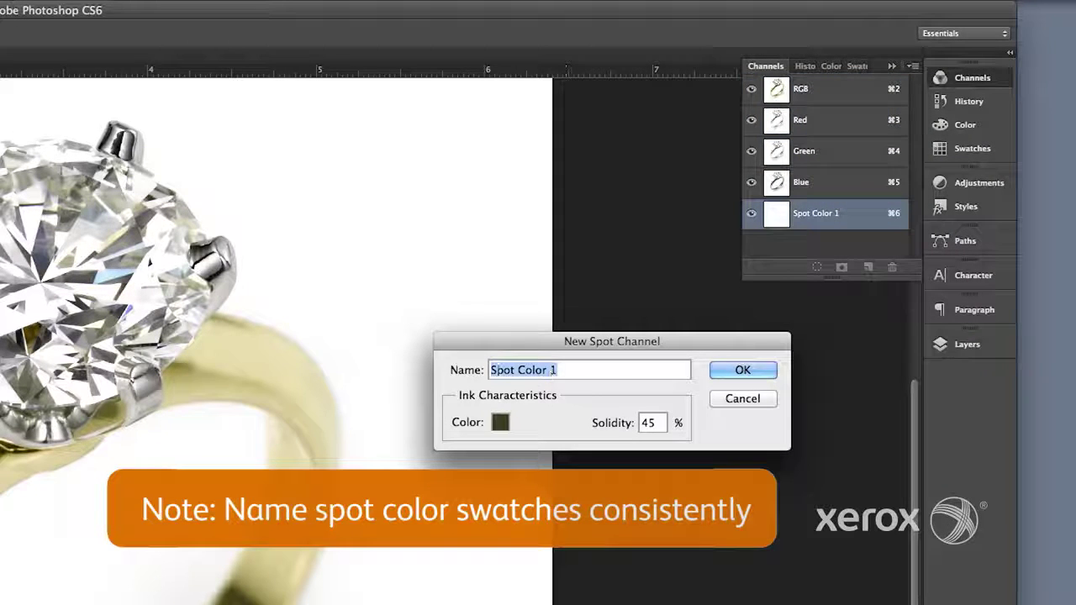
type("C")
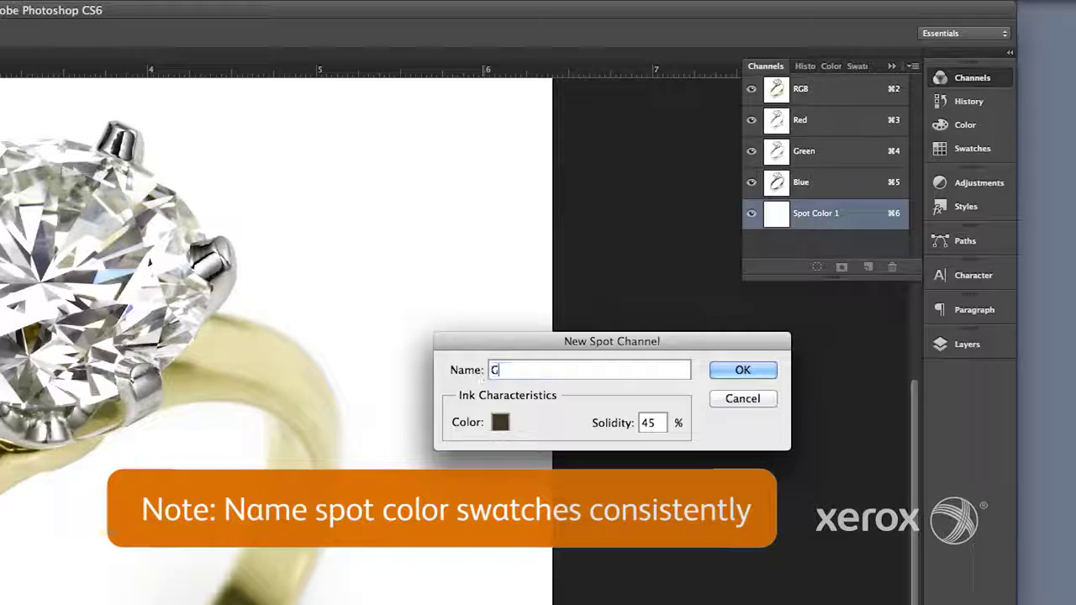
type("old")
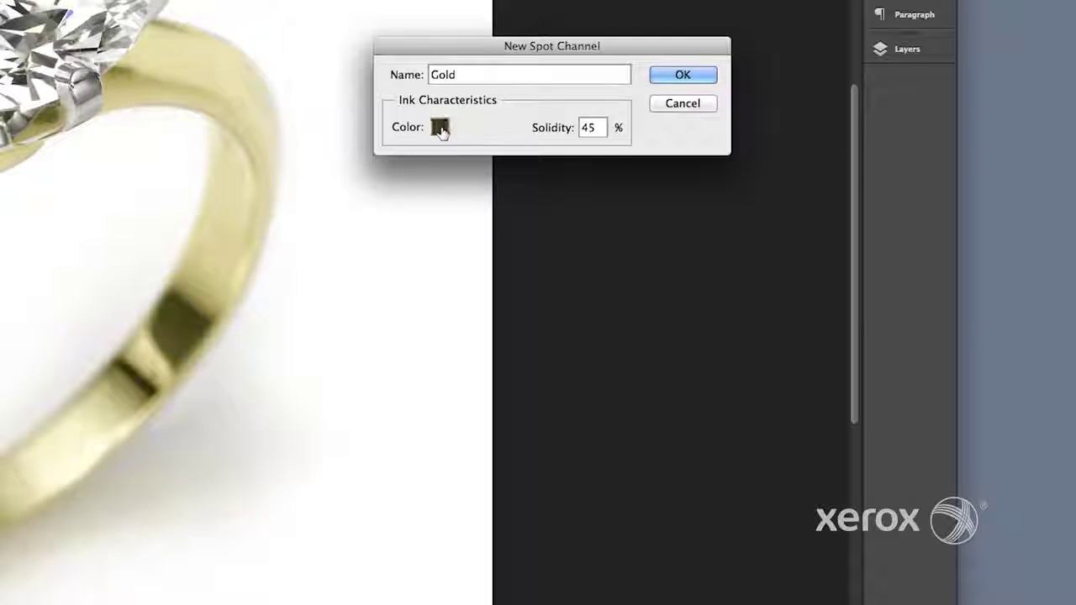
Step: Set the spot ink colour to C20 M25 Y60 K25 and solidity to 100%
left_click(440, 127)
type("20")
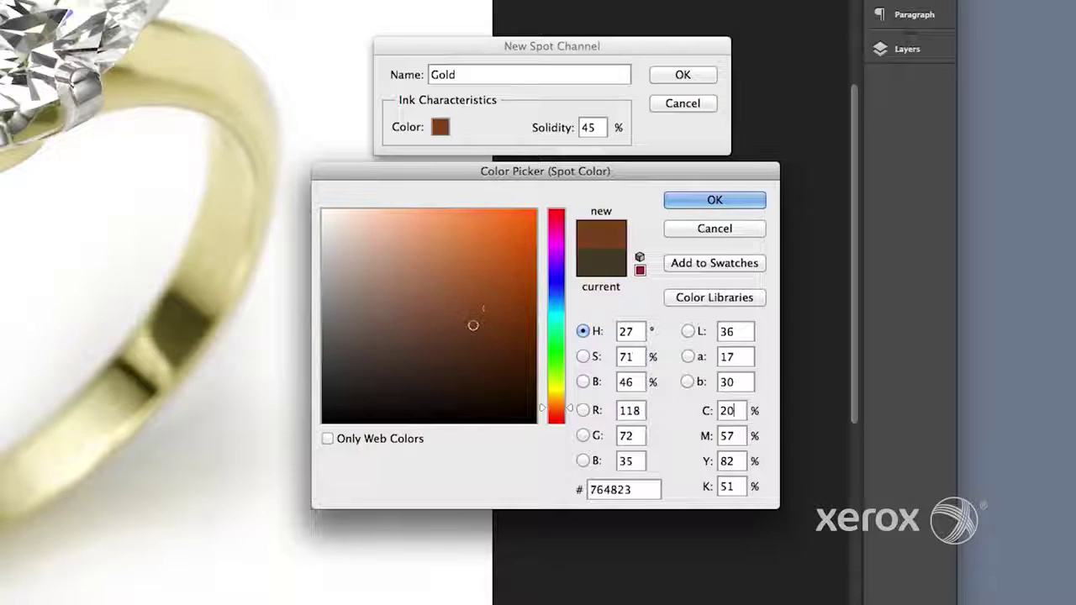
key("Tab")
type("25")
key("Tab")
type("60")
key("Tab")
type("25")
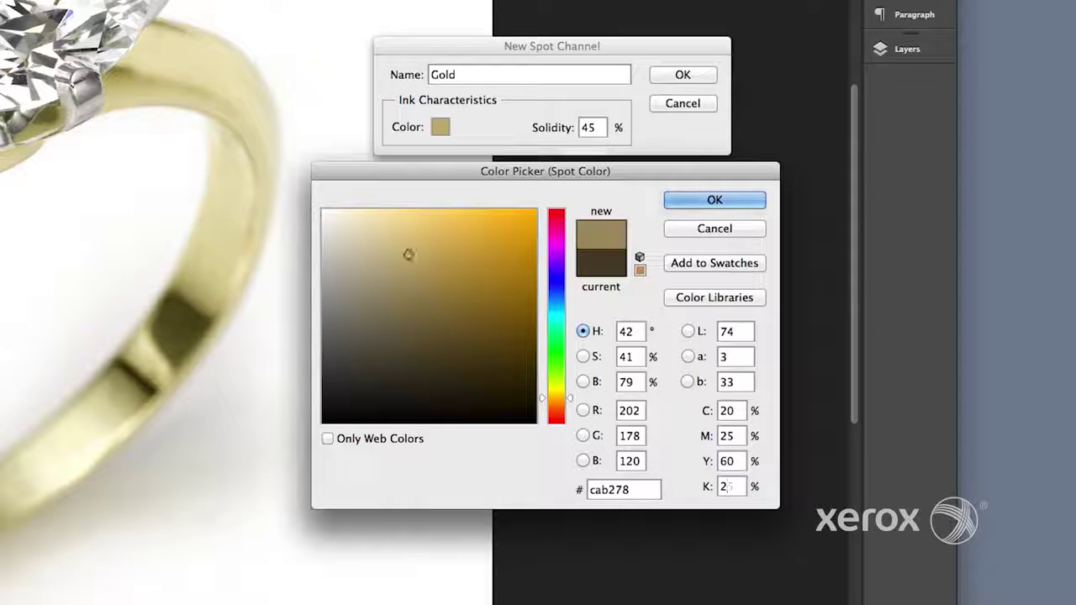
left_click(712, 202)
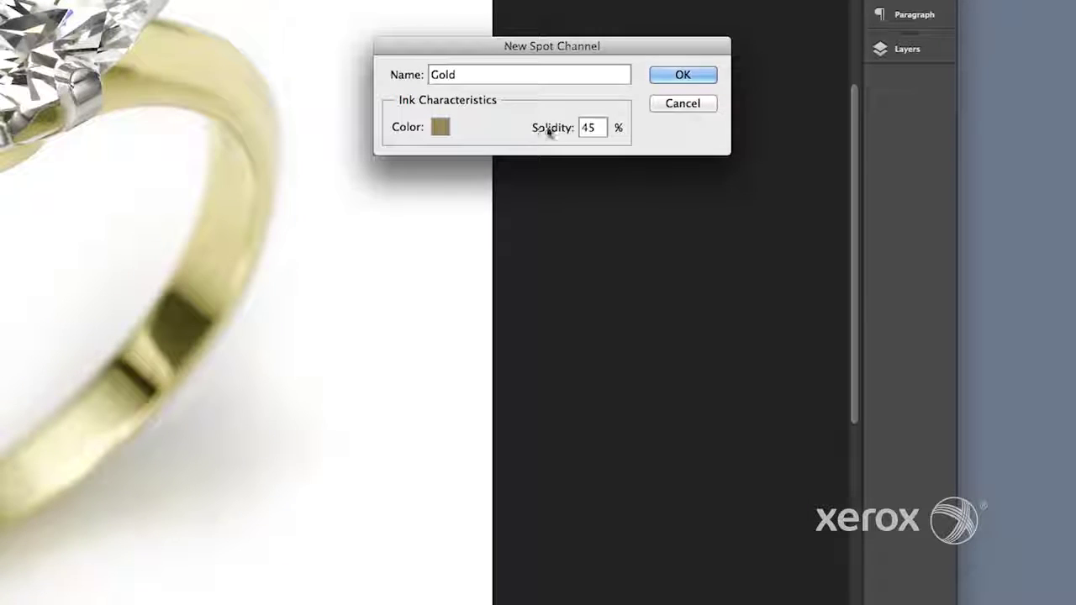
left_click_drag(595, 130, 578, 133)
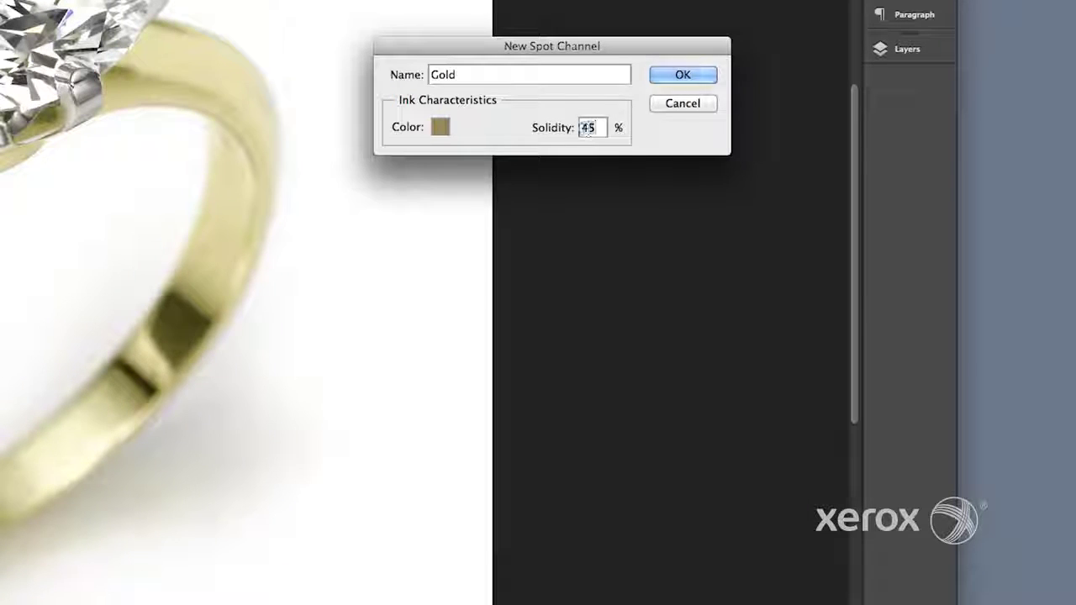
type("100")
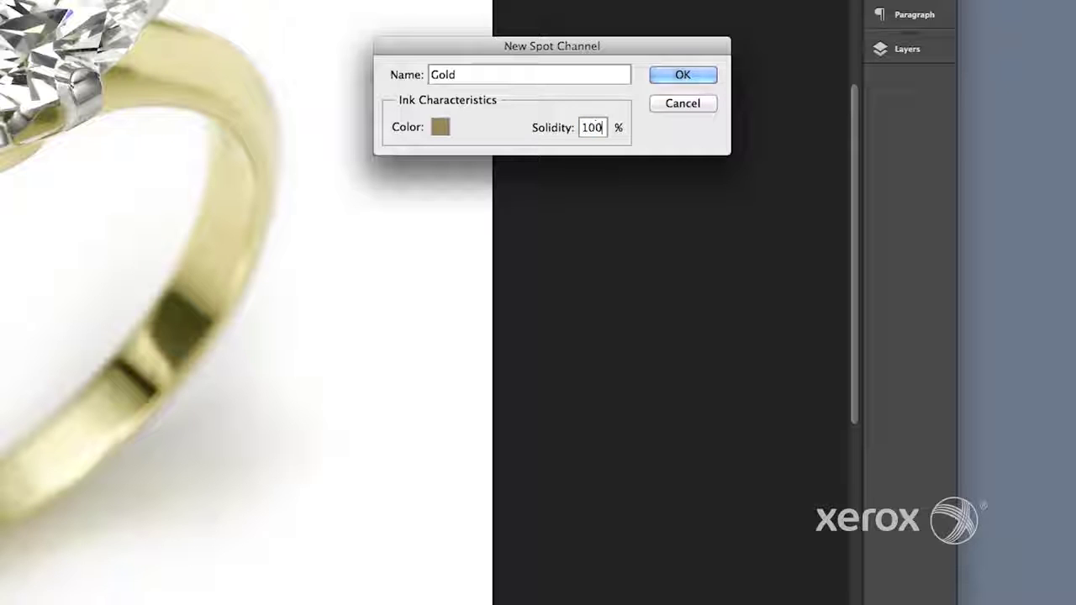
Step: Confirm the Gold spot channel and load the Ring path as a selection
left_click(695, 75)
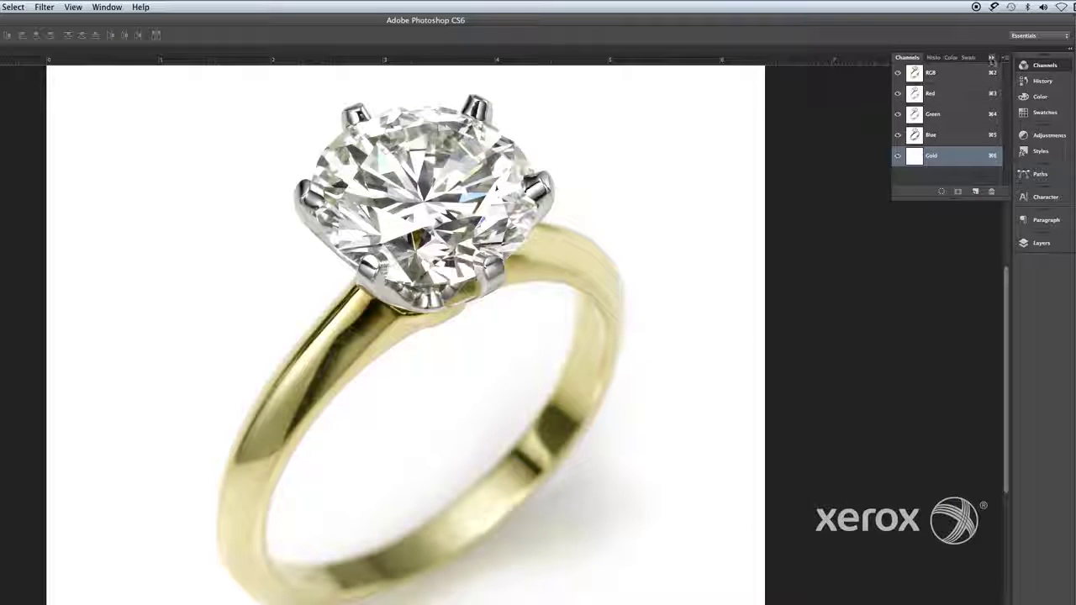
left_click(992, 59)
left_click(1025, 174)
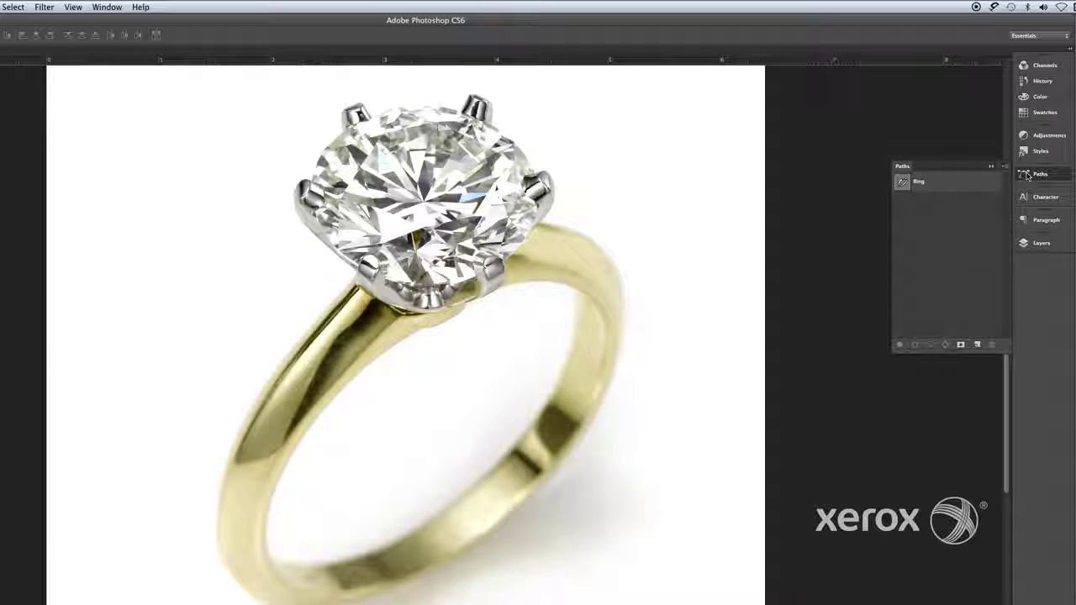
left_click(918, 183)
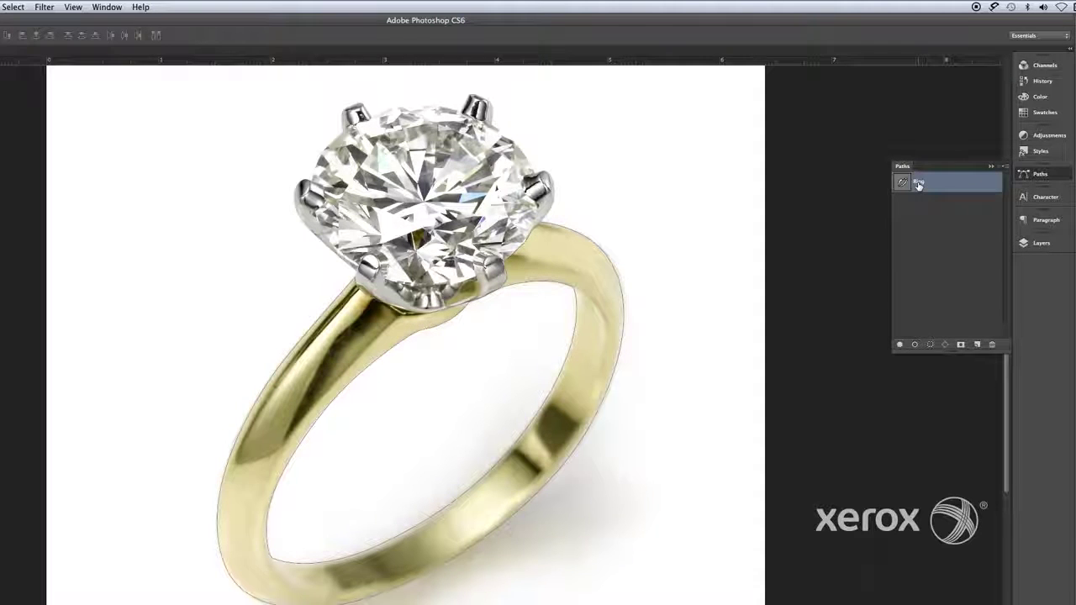
left_click(904, 183, "super")
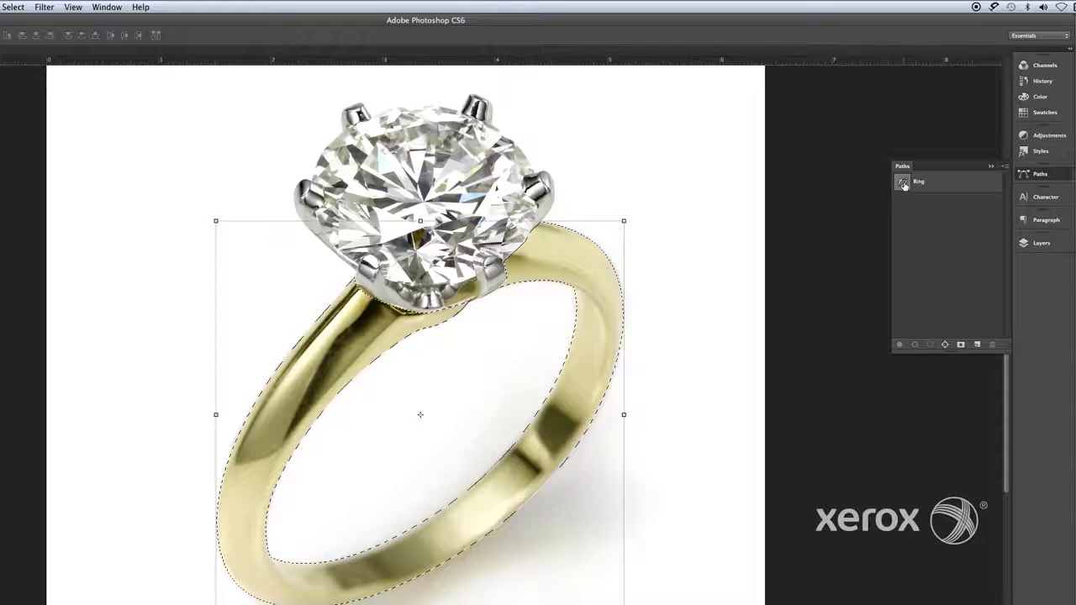
Step: Feather the ring selection by 2 pixels
left_click(13, 6)
mouse_move(32, 149)
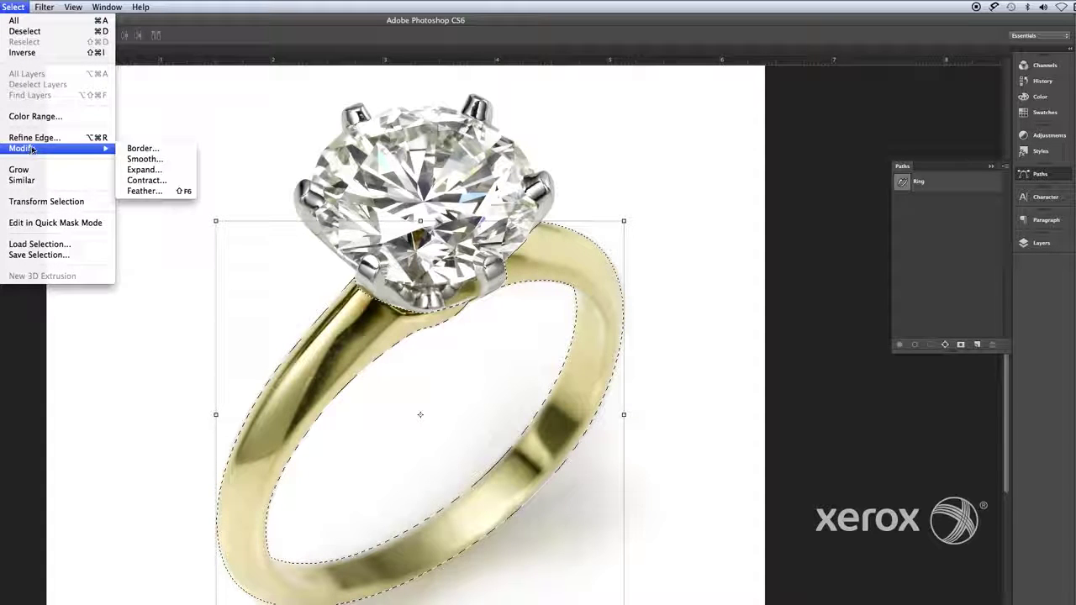
left_click(144, 191)
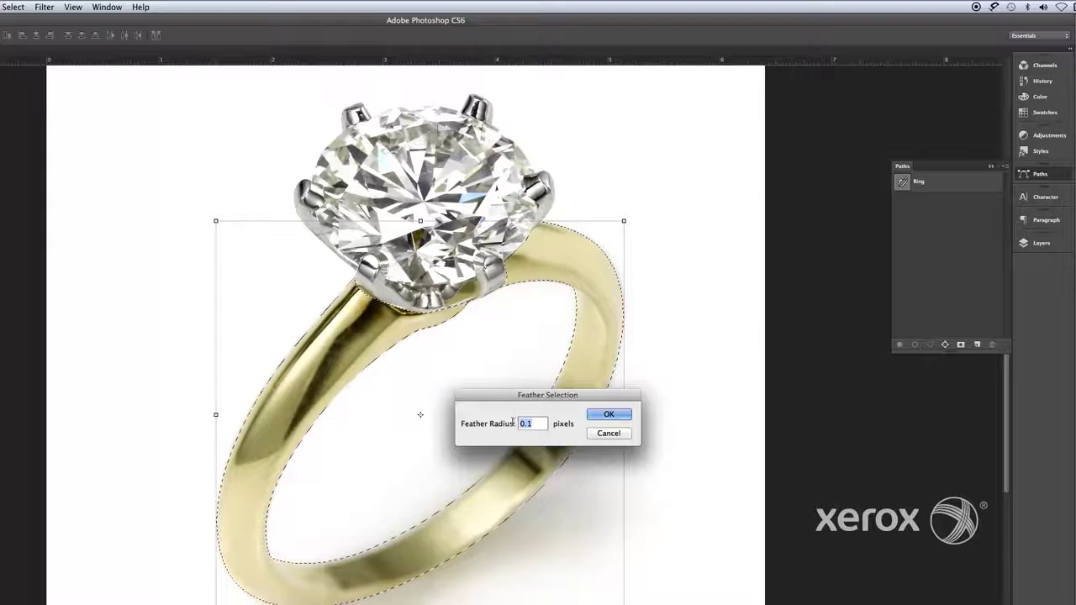
type("2")
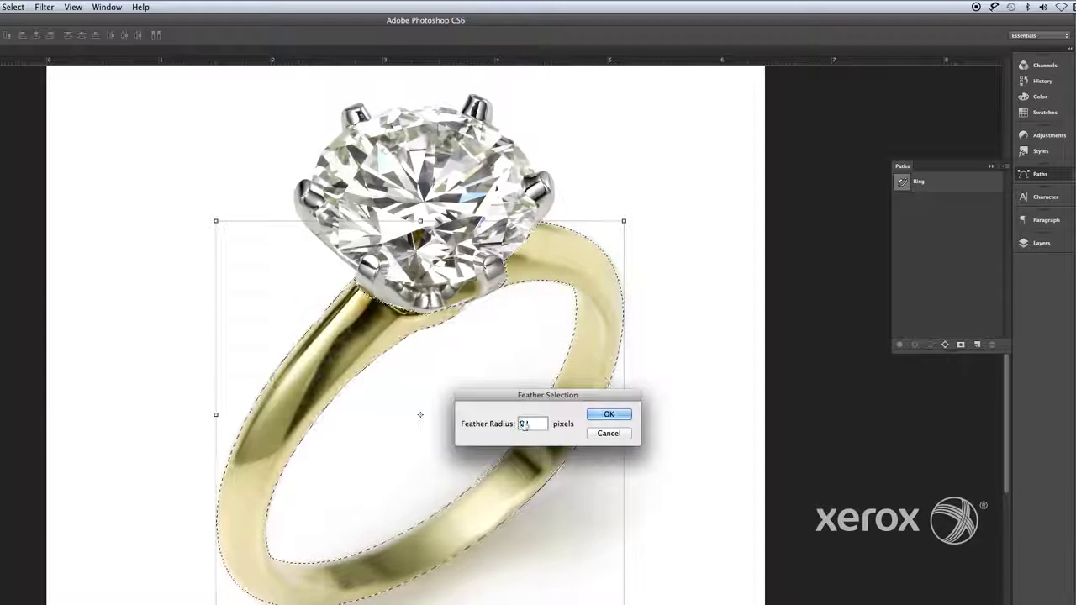
left_click(610, 414)
left_click(17, 9)
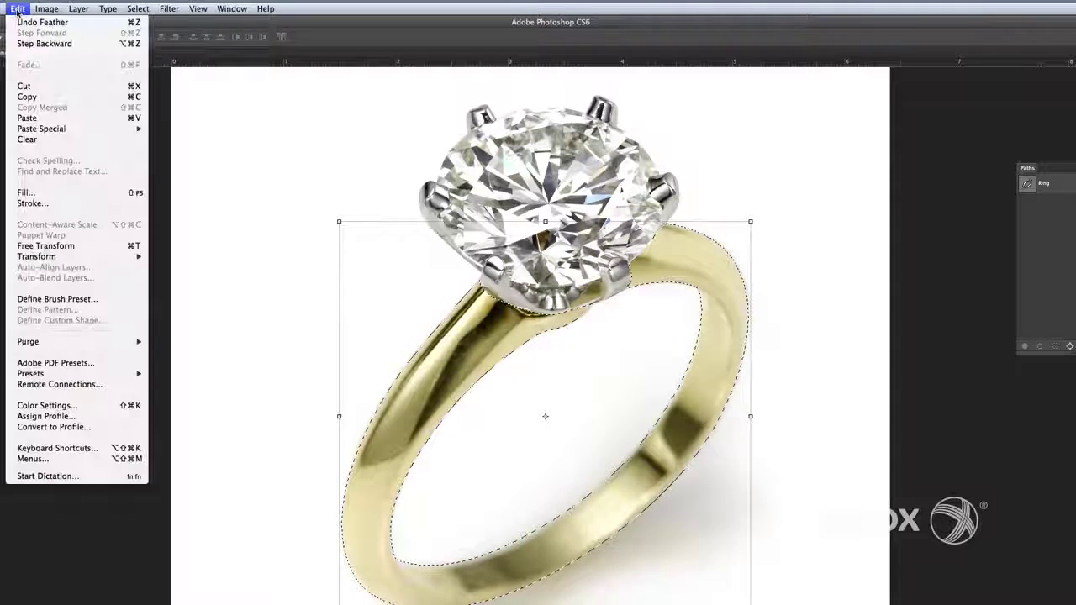
Step: Fill the ring selection with the foreground colour in Normal mode at 50% opacity
left_click(26, 192)
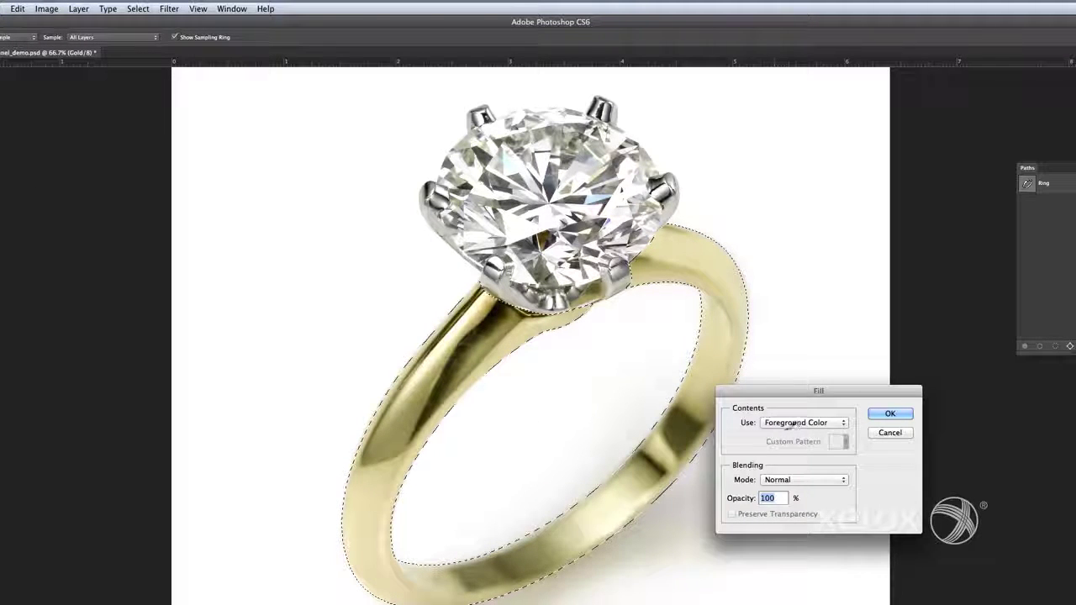
left_click(797, 422)
left_click(796, 423)
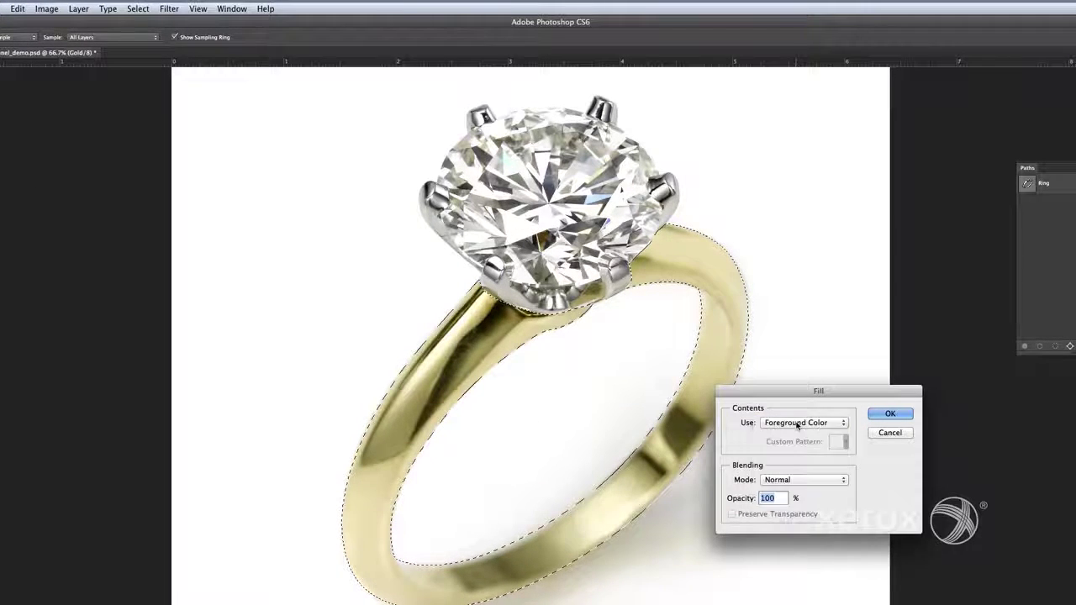
left_click(779, 480)
left_click(780, 480)
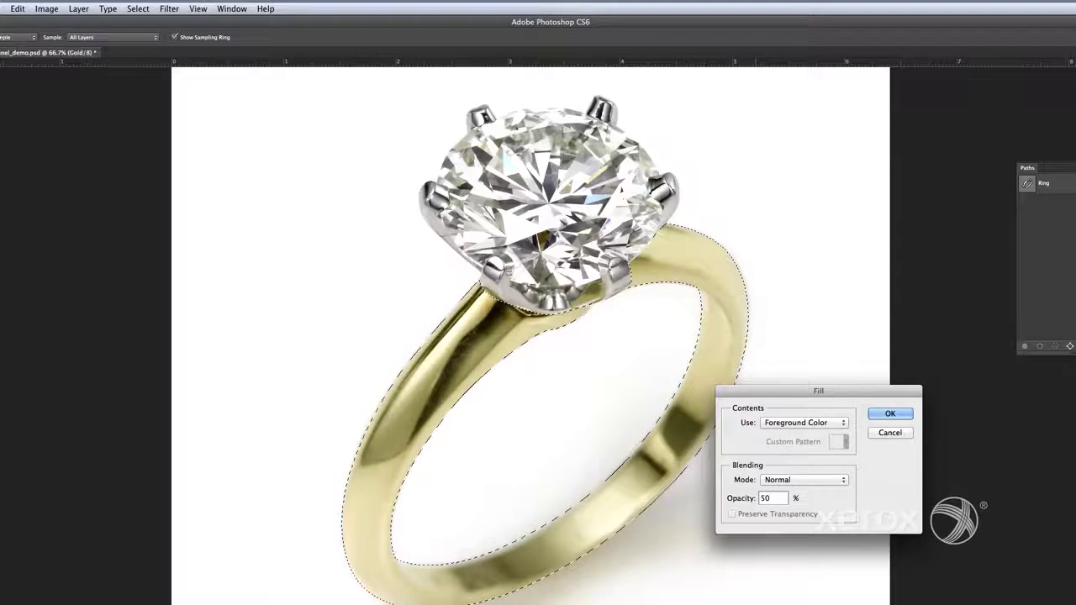
left_click(768, 498)
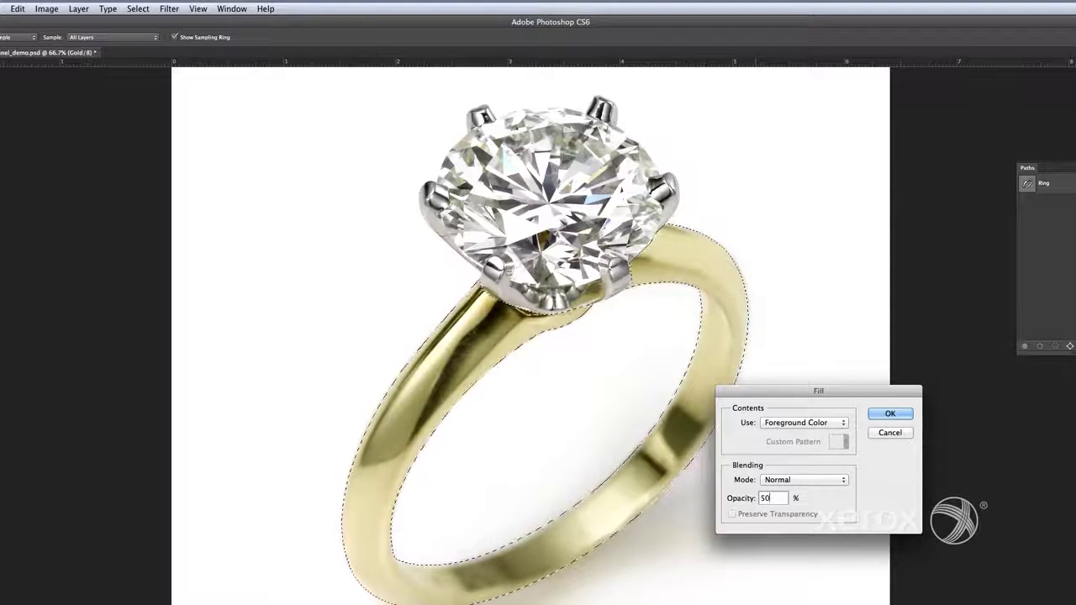
left_click(889, 415)
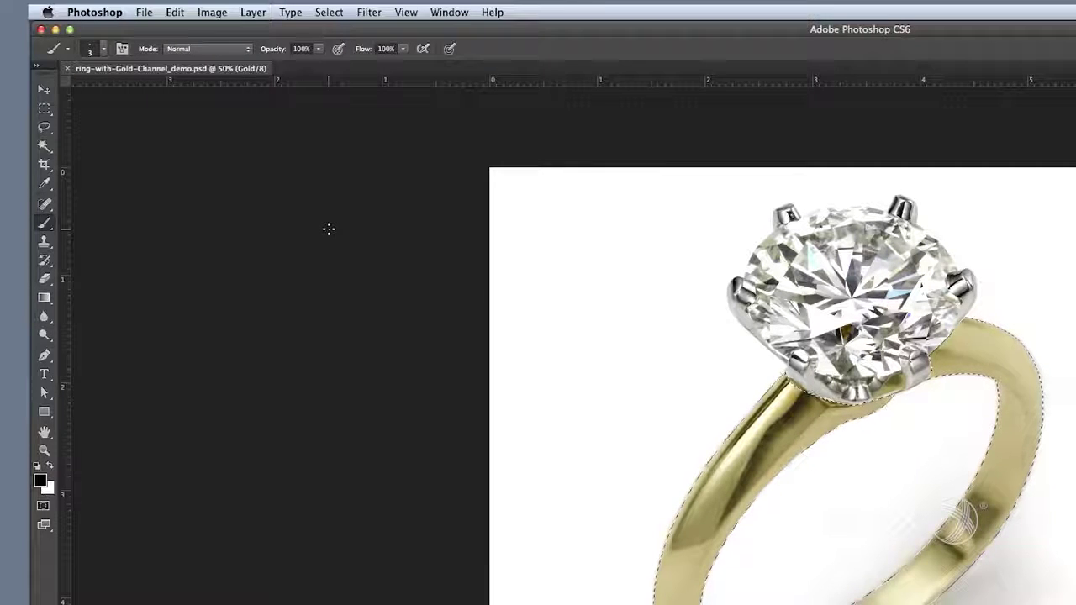
Step: Erase the Gold channel's edges with a low-opacity eraser, then toggle the channel view to check the mask
left_click(45, 279)
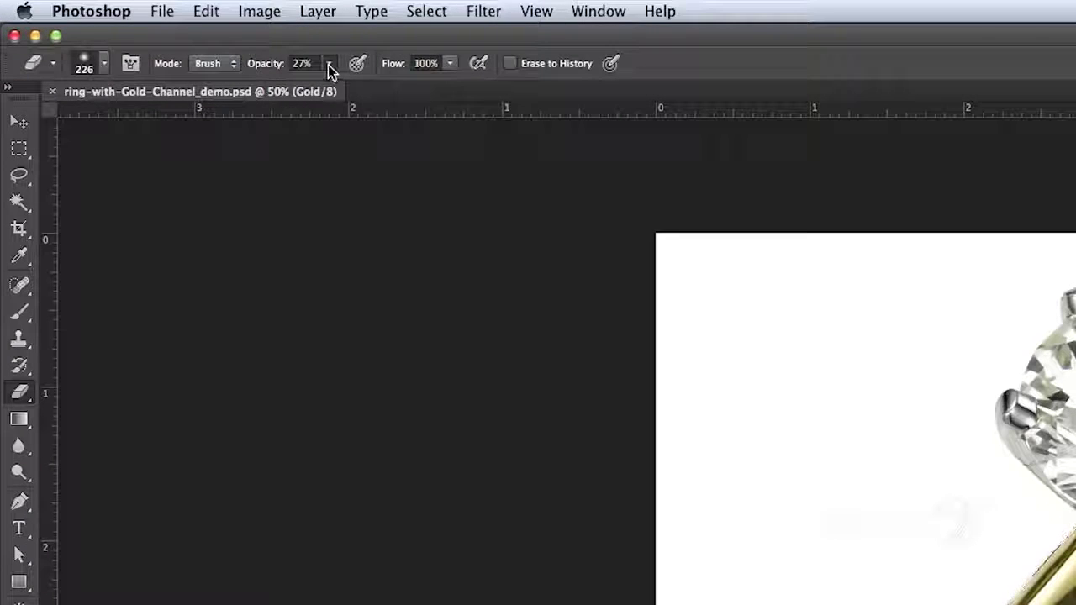
left_click(261, 53)
left_click_drag(328, 82, 324, 82)
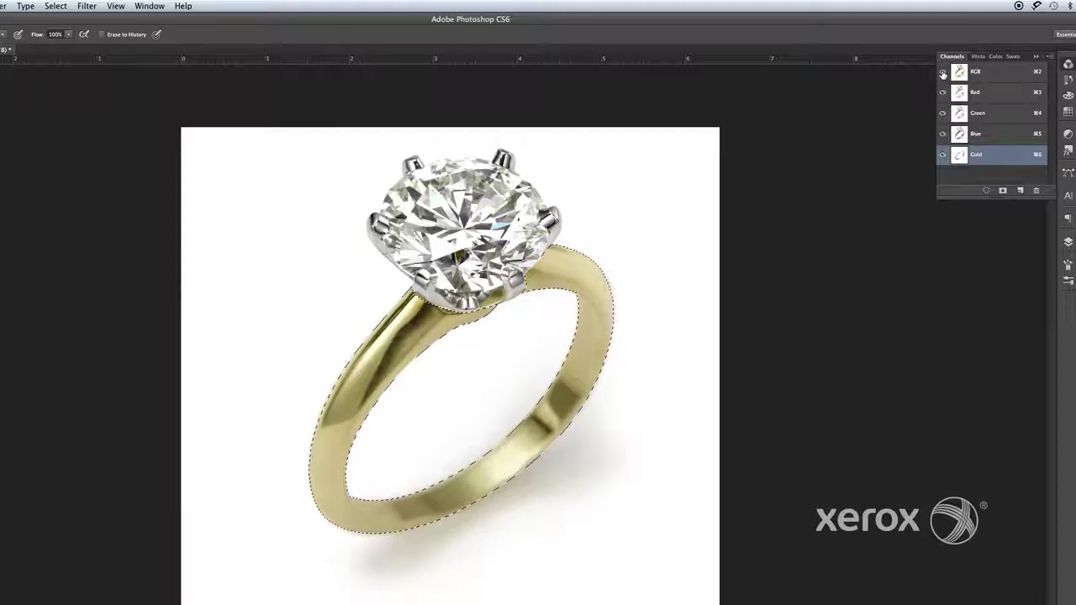
left_click(942, 73)
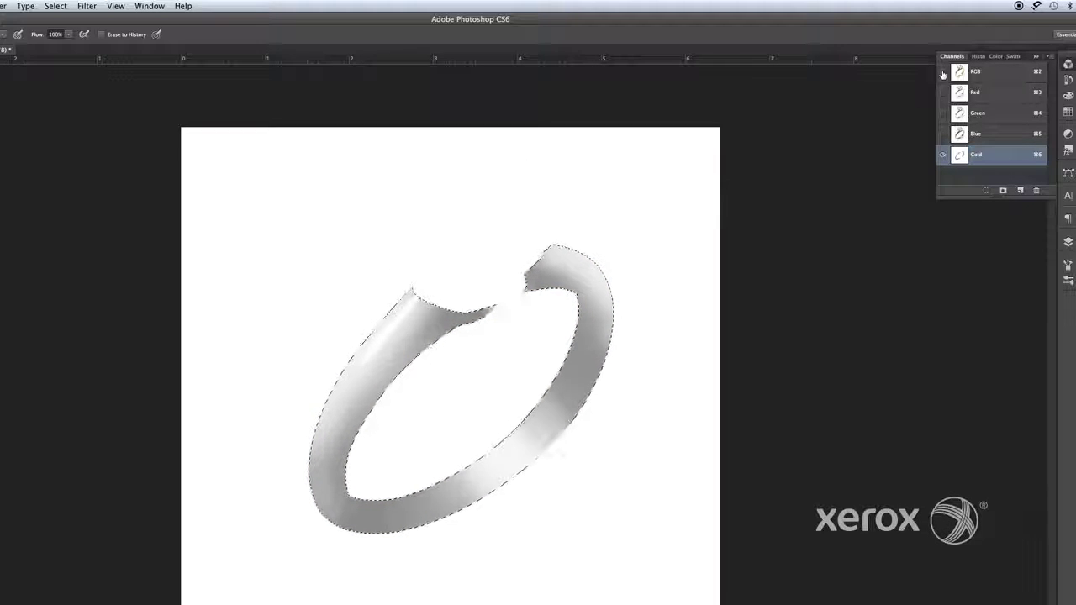
left_click(942, 73)
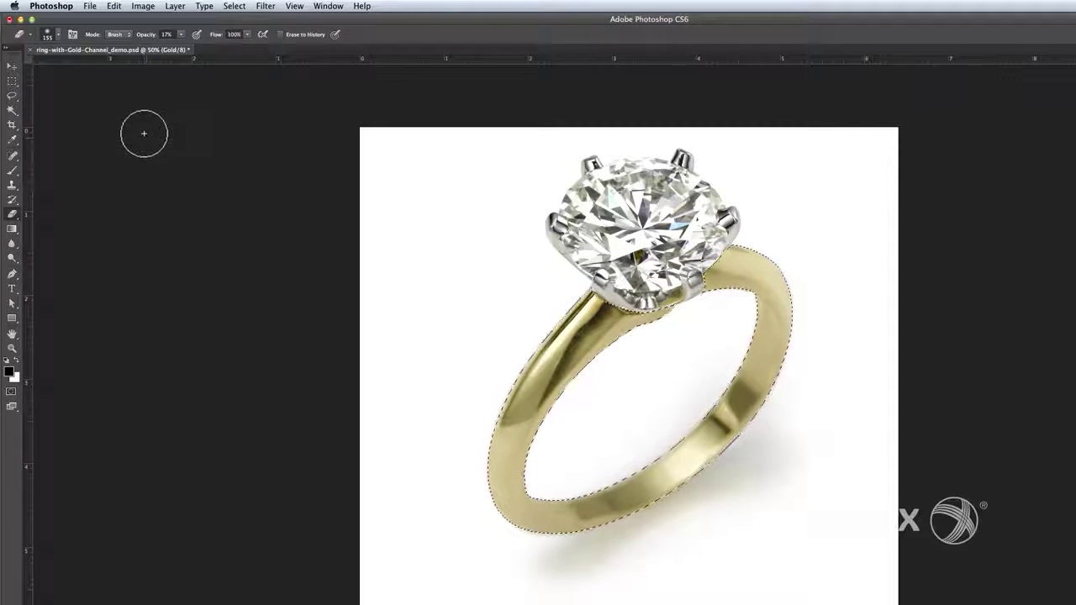
left_click(89, 6)
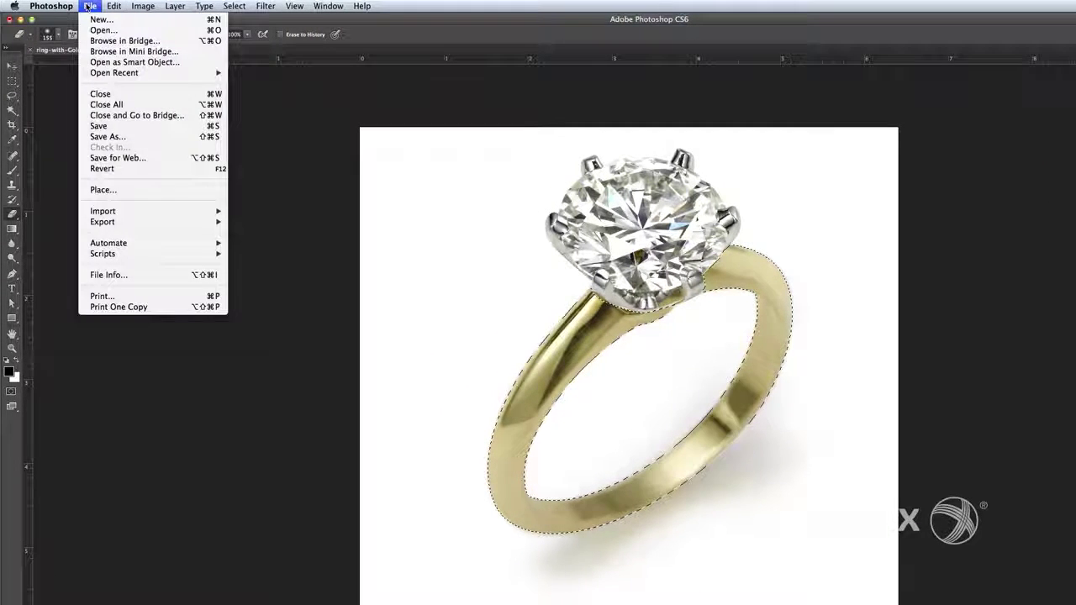
Step: Save the ring image as a TIFF with its spot colour channel, accepting the TIFF options
left_click(110, 137)
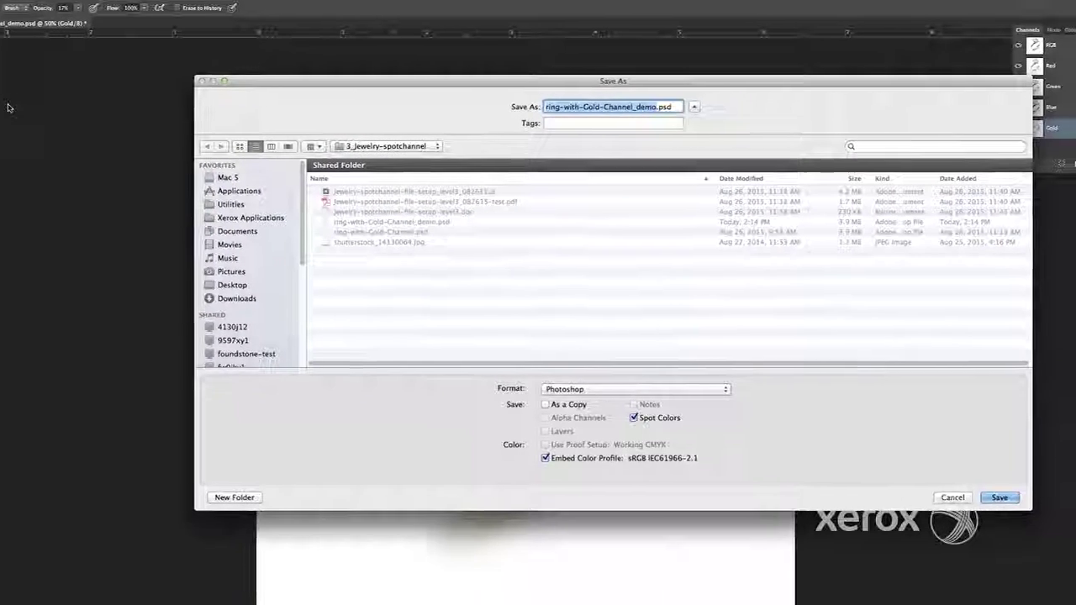
left_click(593, 389)
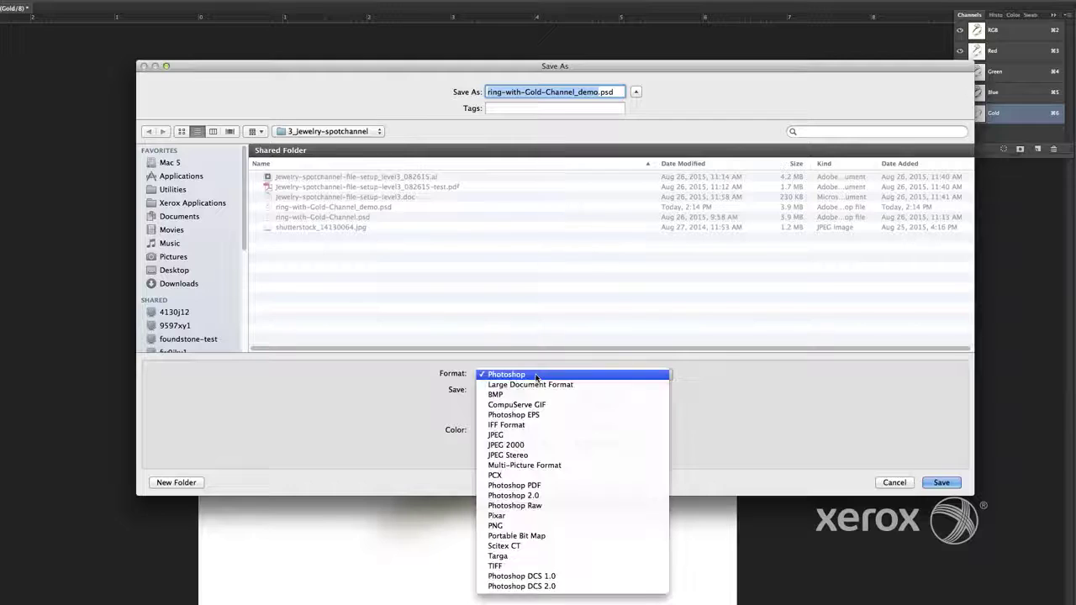
left_click(516, 566)
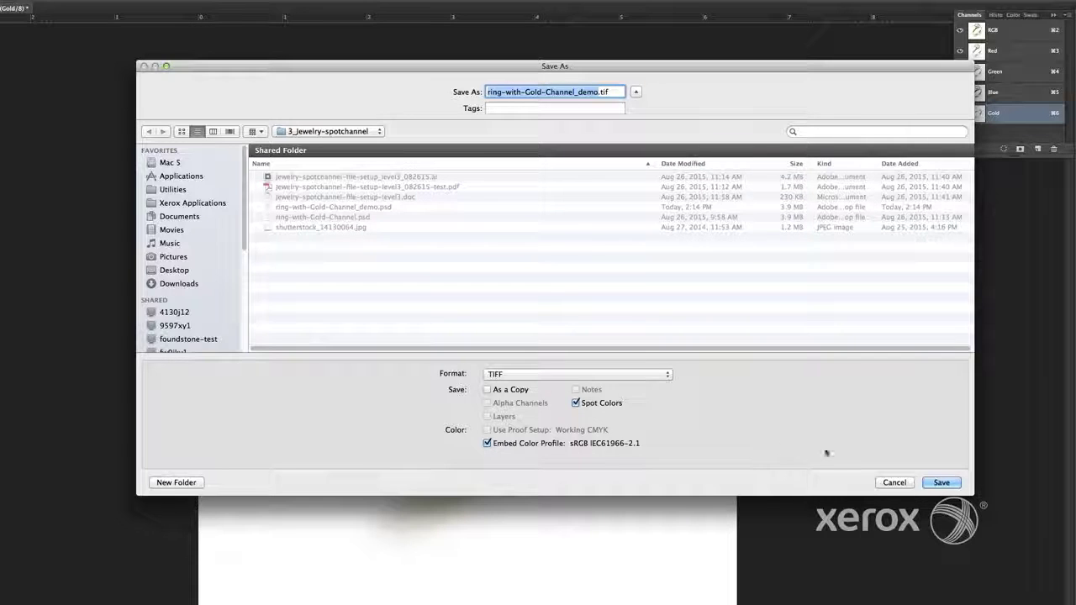
key("Return")
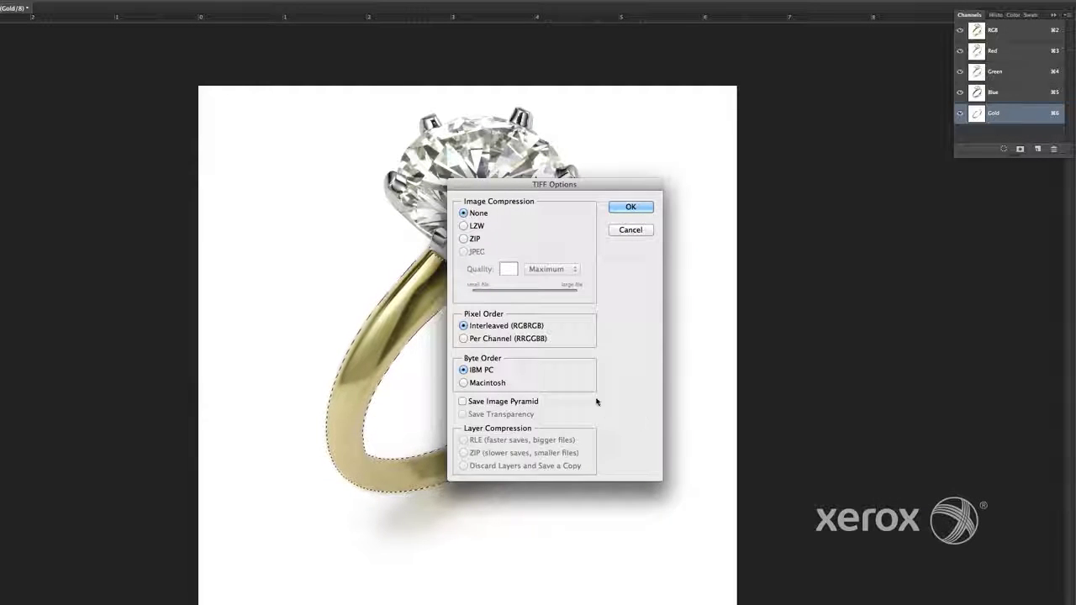
left_click(620, 210)
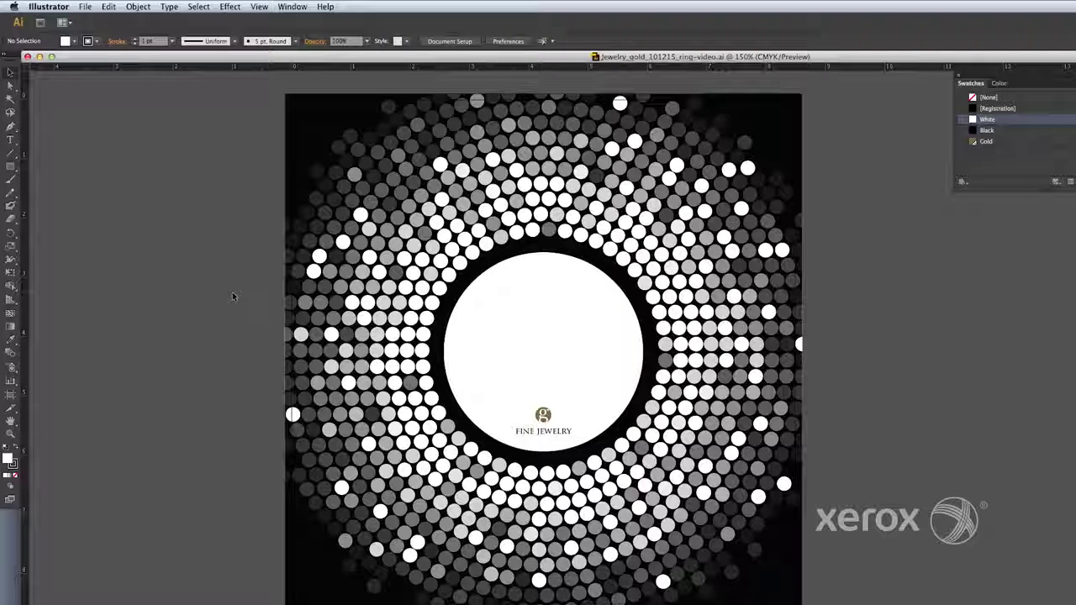
Step: Select one of the grey dot groups on the jewelry poster
left_click(408, 207)
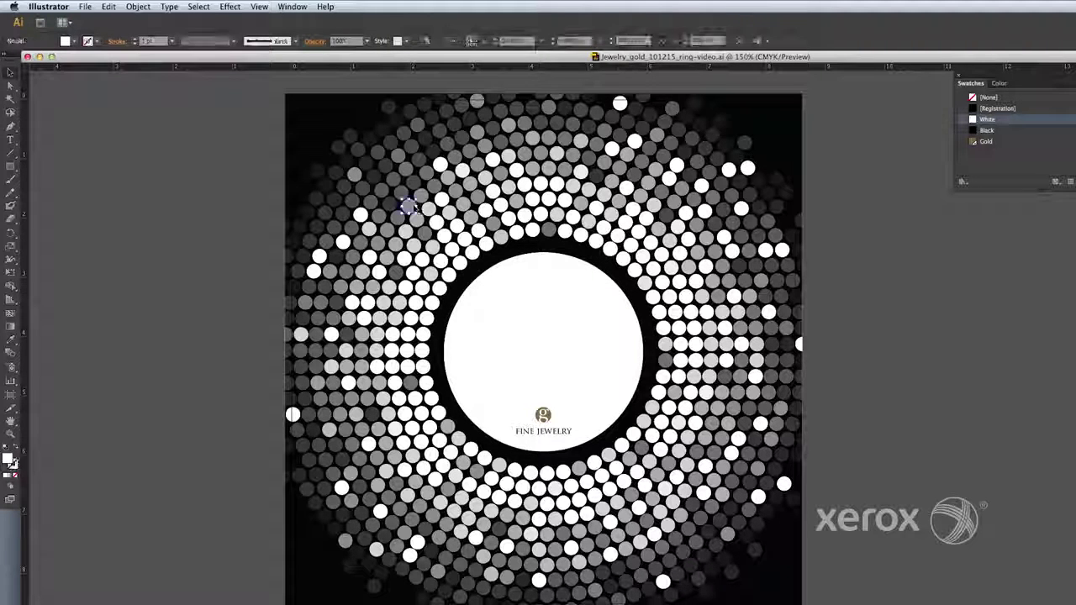
Step: Select all circles with the same fill colour and recolour them with the Gold swatch
left_click(199, 7)
mouse_move(217, 107)
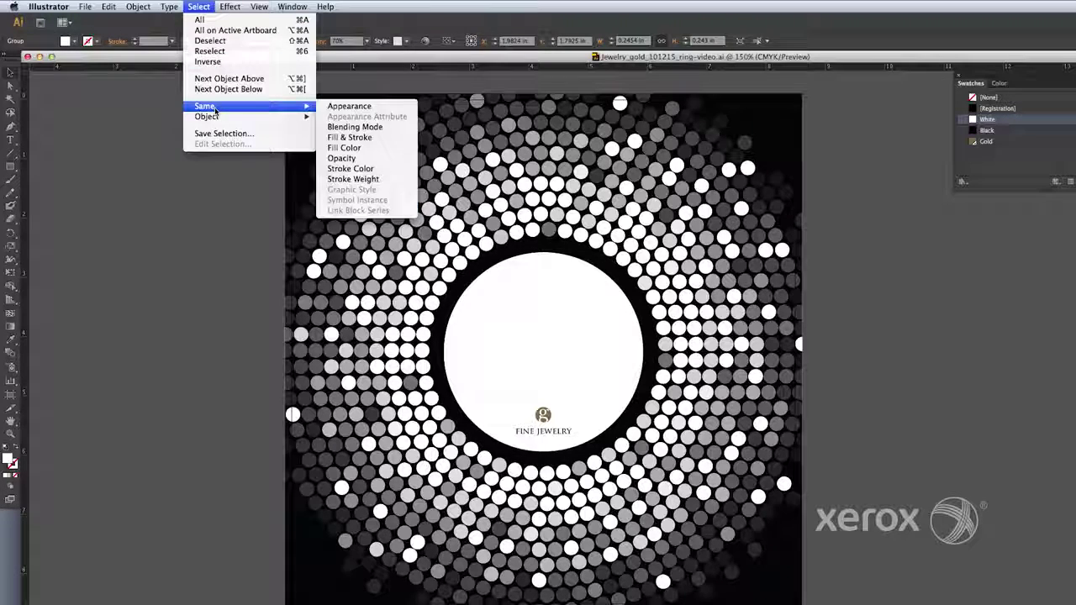
left_click(343, 147)
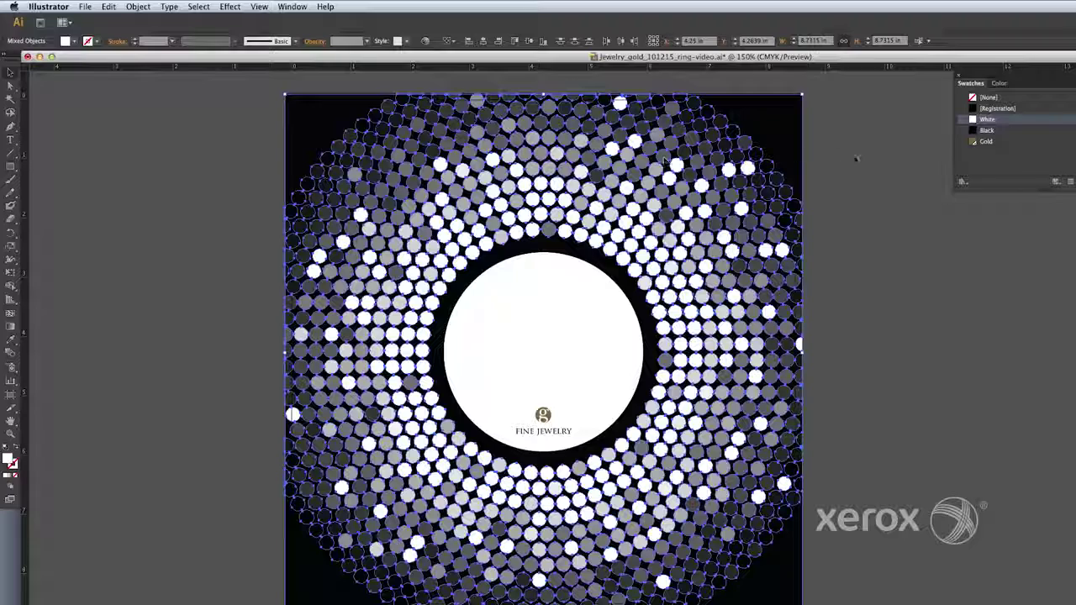
left_click(975, 144)
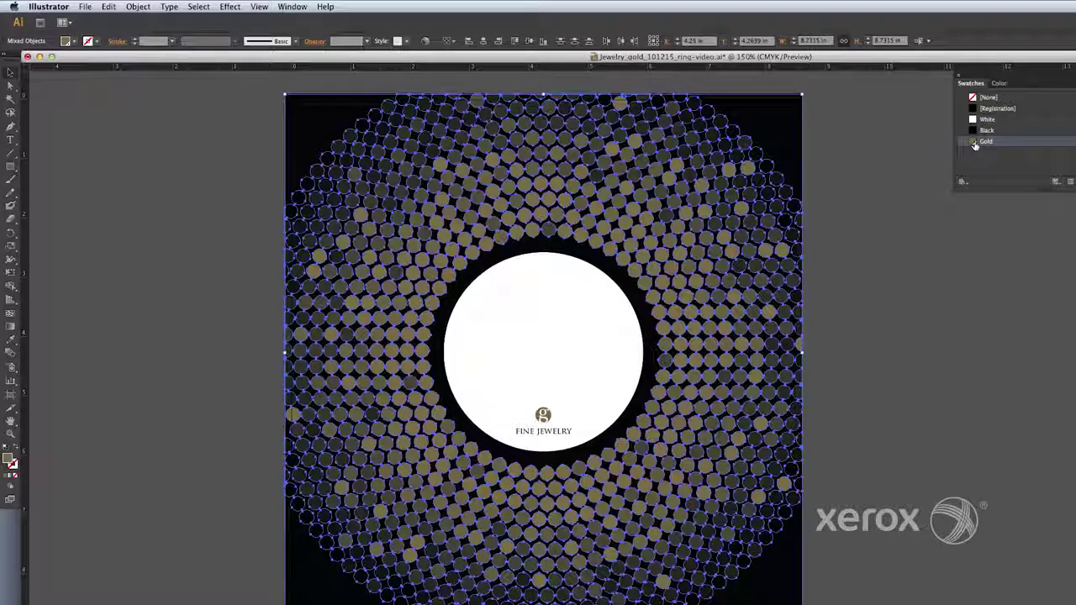
left_click(936, 396)
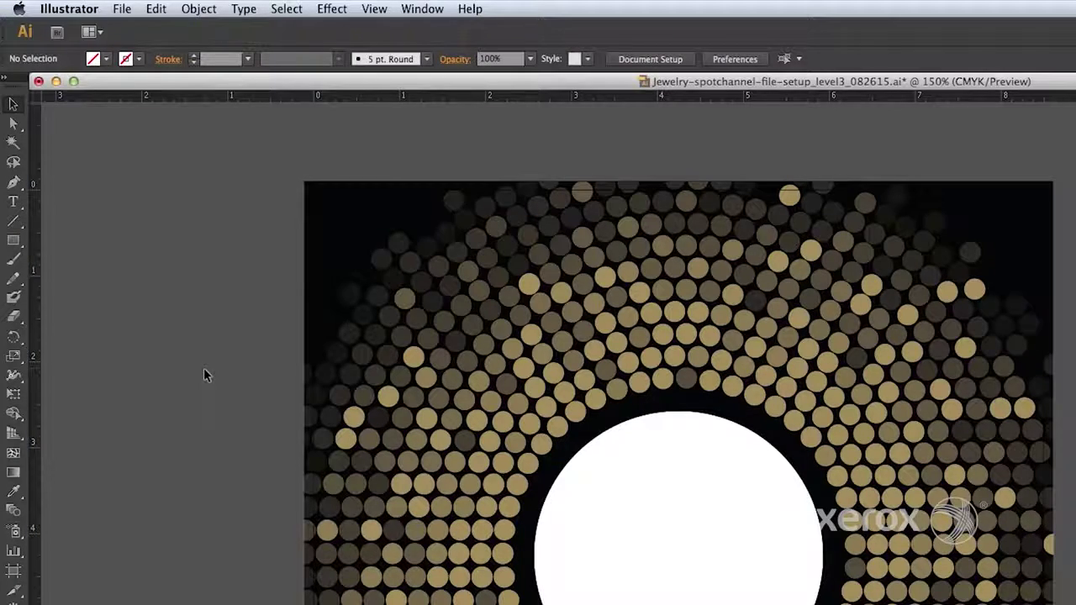
Step: Place ring-with-Gold-Channel.tif as a link and scale it to sit over the white circle
left_click(123, 9)
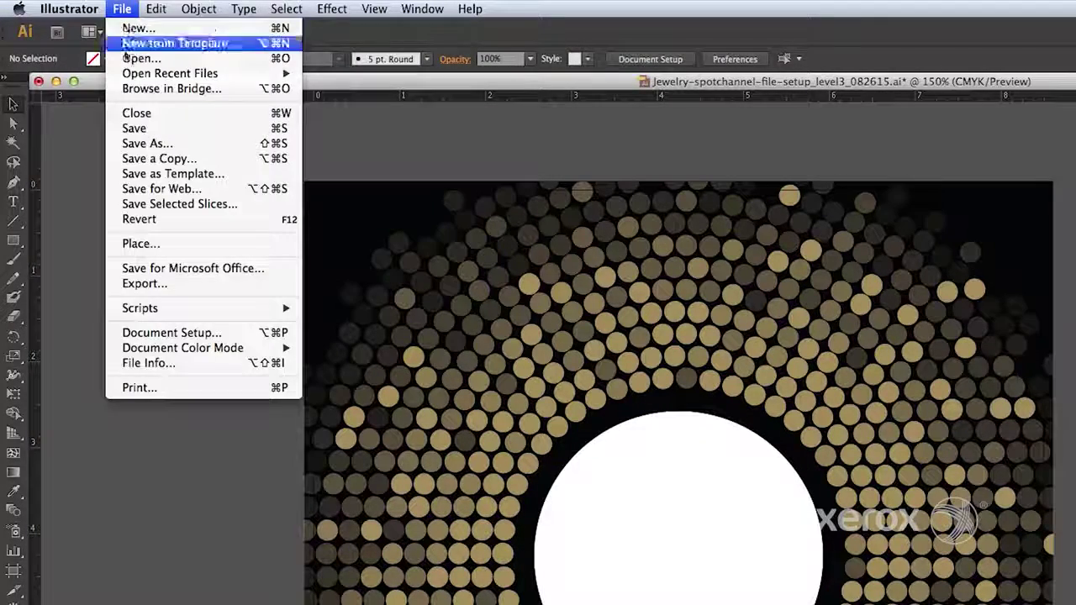
left_click(148, 249)
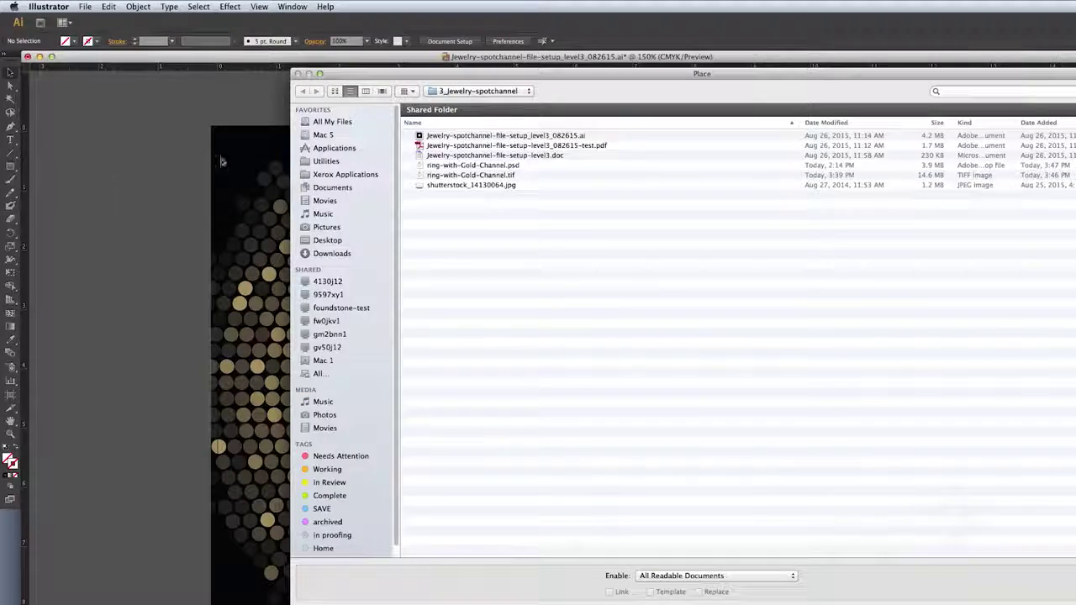
left_click(493, 178)
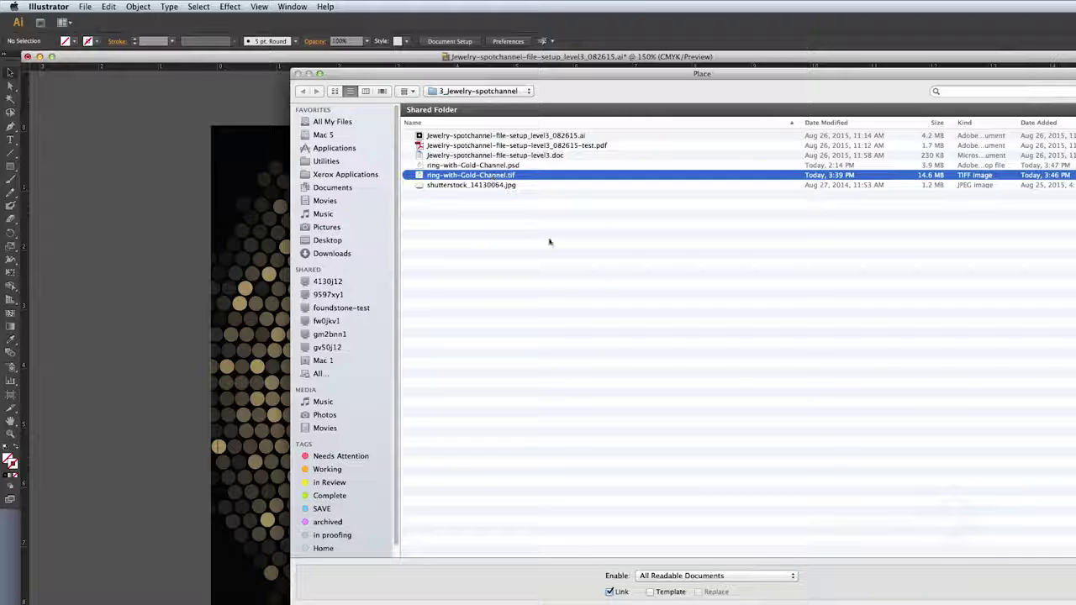
key("Return")
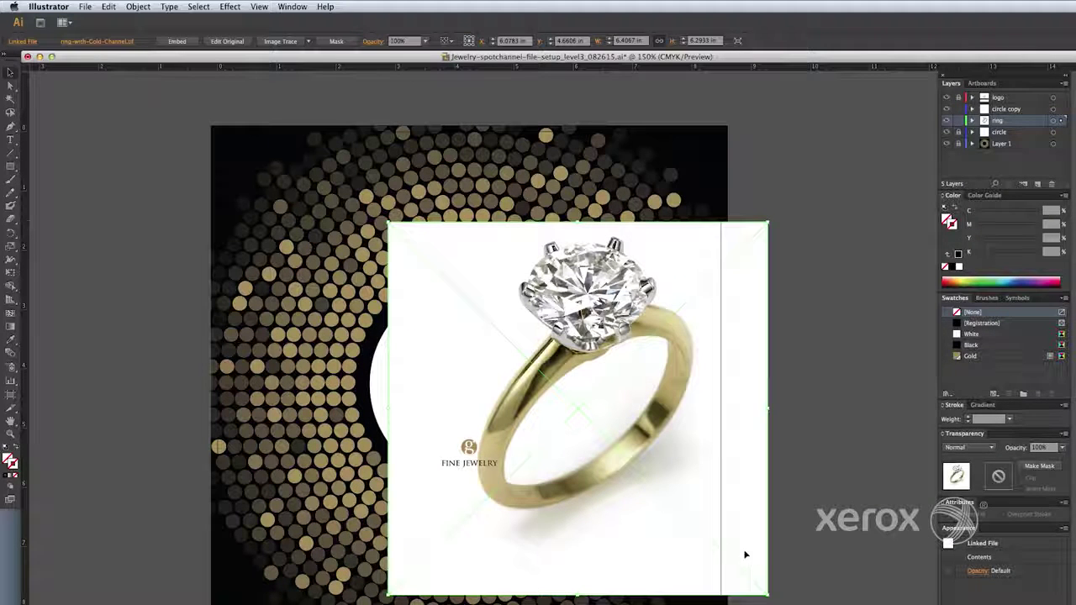
left_click_drag(761, 590, 621, 415)
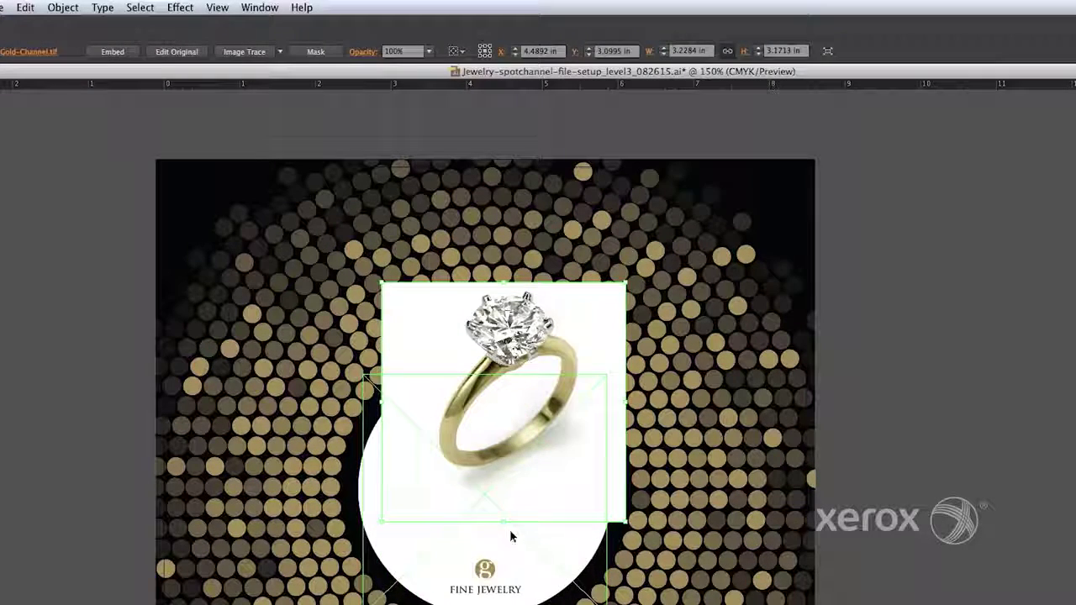
left_click_drag(509, 529, 509, 528)
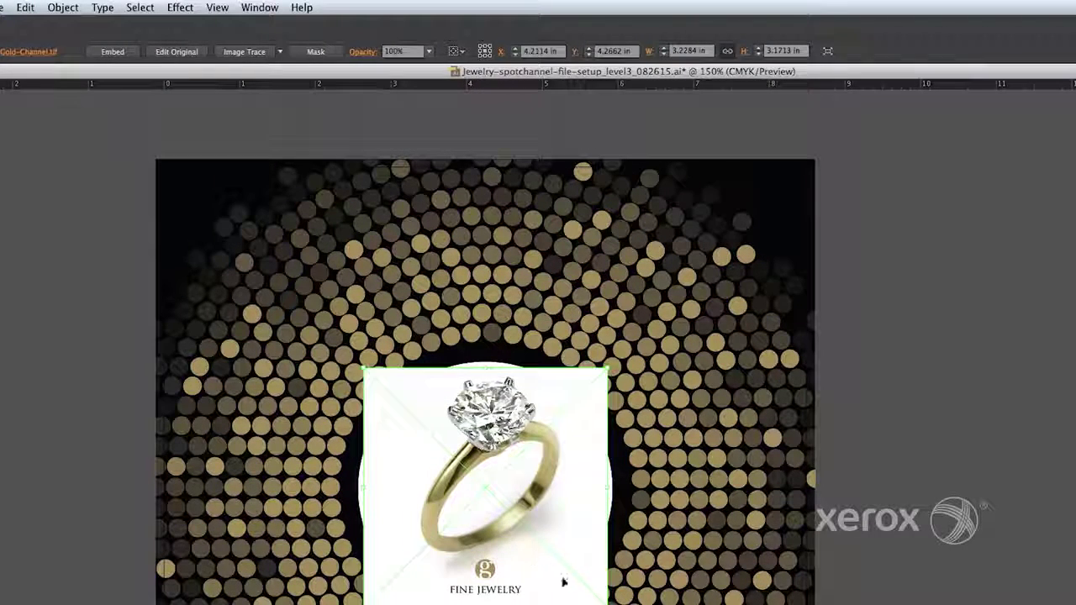
left_click_drag(607, 368, 597, 380)
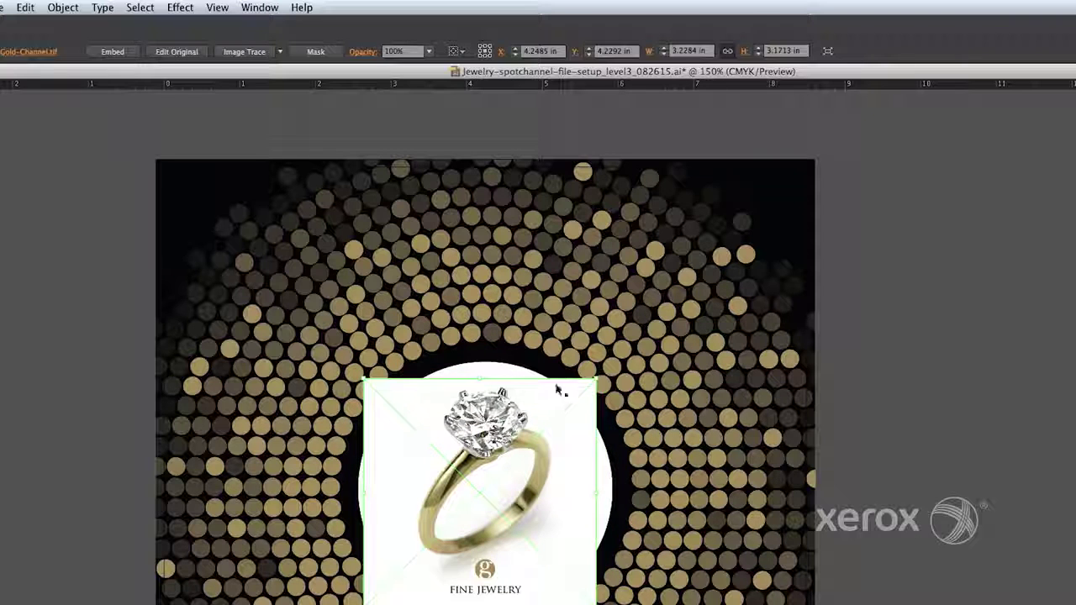
left_click_drag(364, 382, 374, 388)
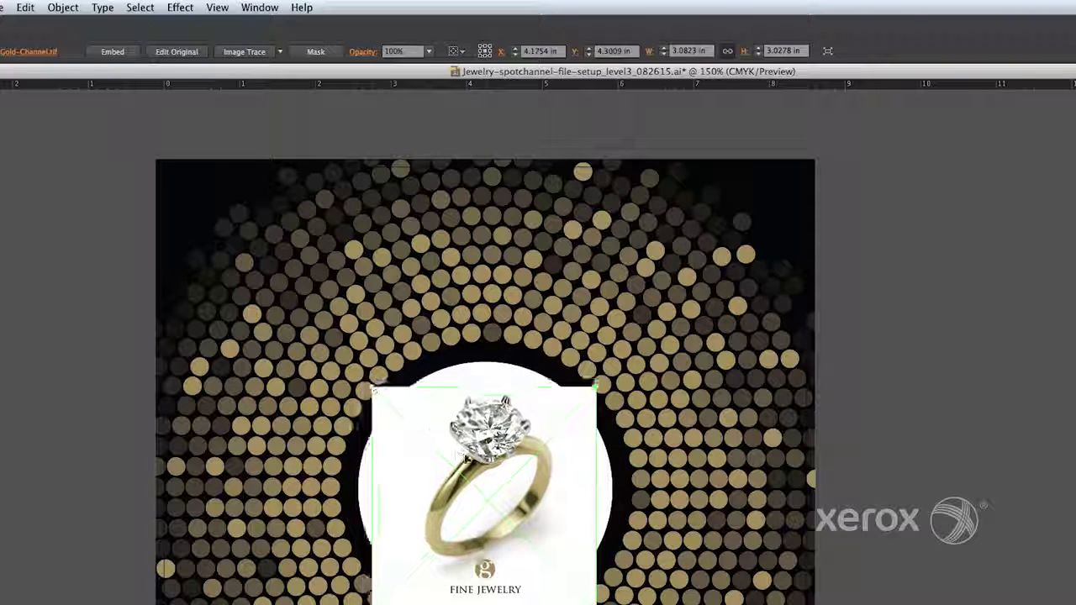
left_click_drag(476, 459, 473, 455)
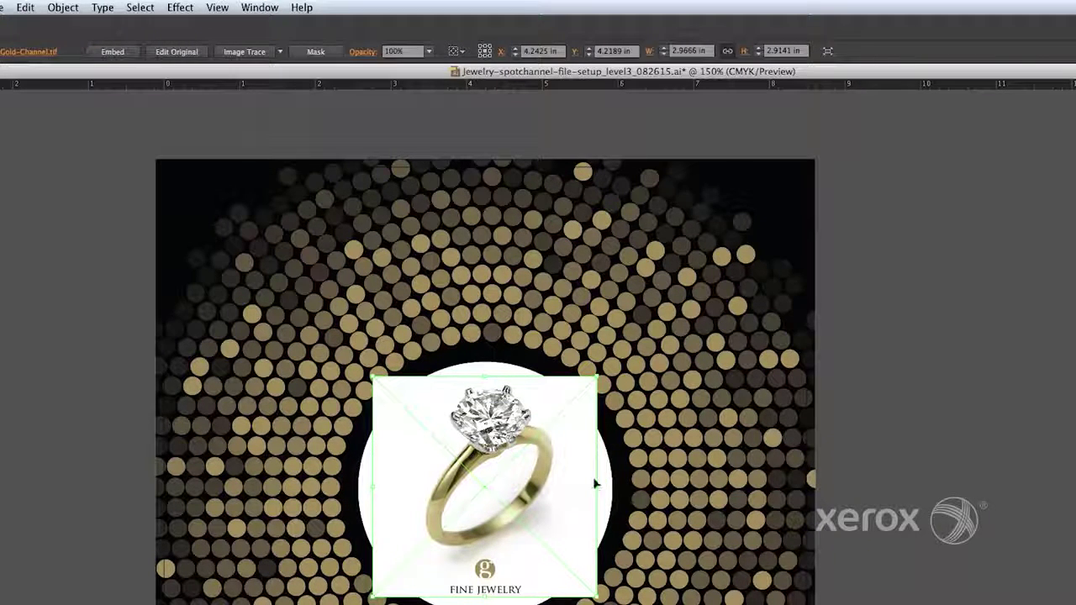
Step: Select the ring image together with the white circle and make a clipping mask
left_click(613, 483)
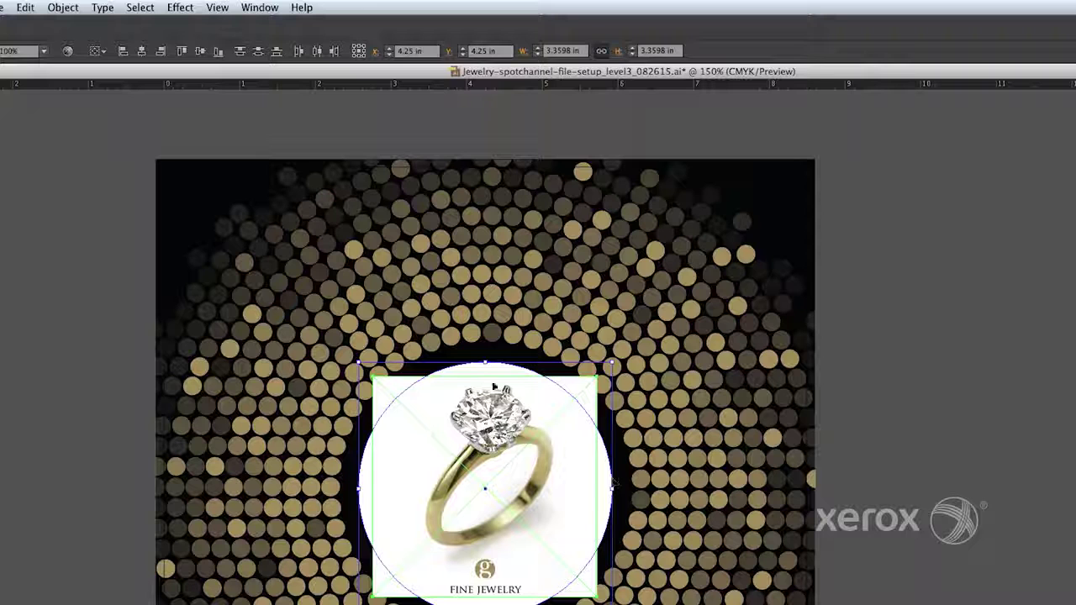
left_click(63, 6)
mouse_move(126, 385)
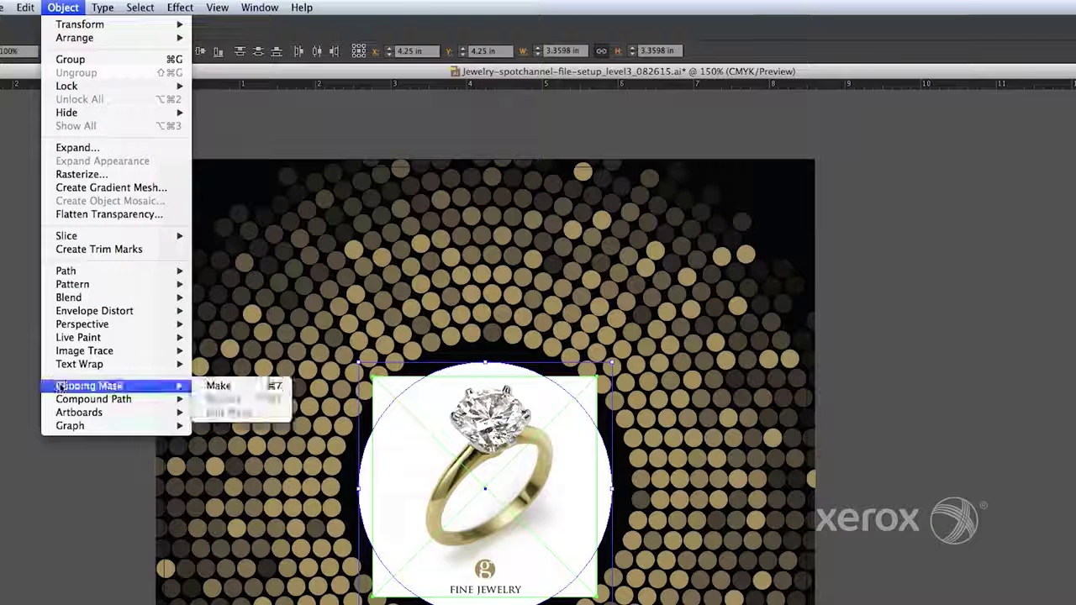
left_click(217, 386)
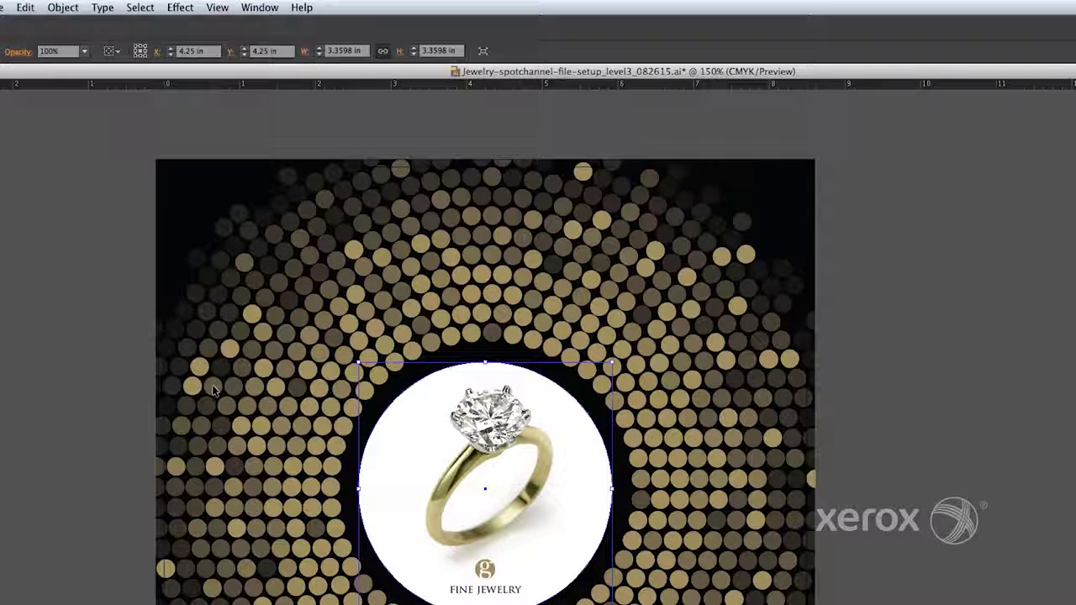